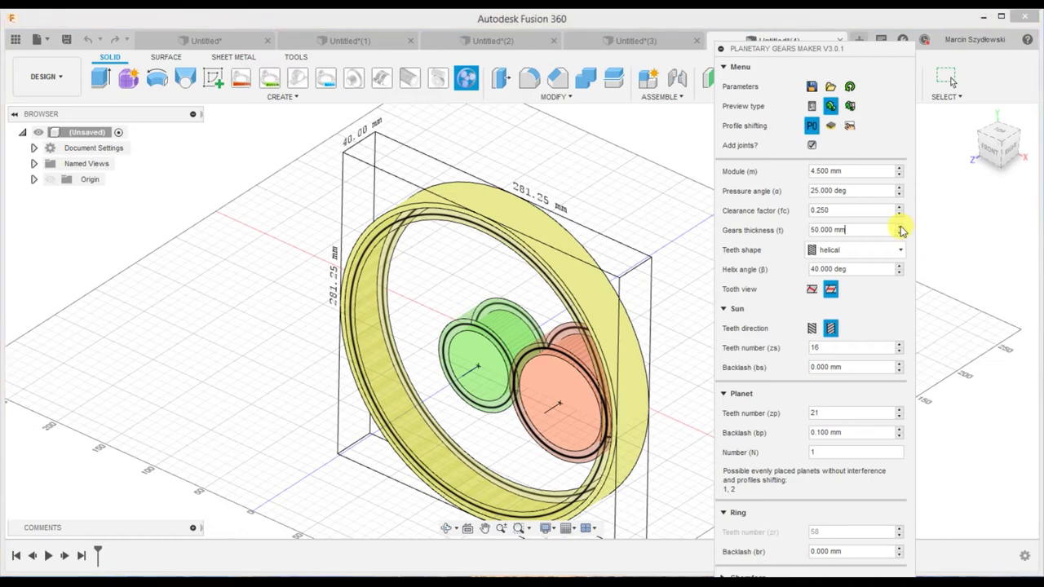
Set module 5.000 mm, straight teeth, automatic profile shifting and 59 ring teeth
left_click(899, 167)
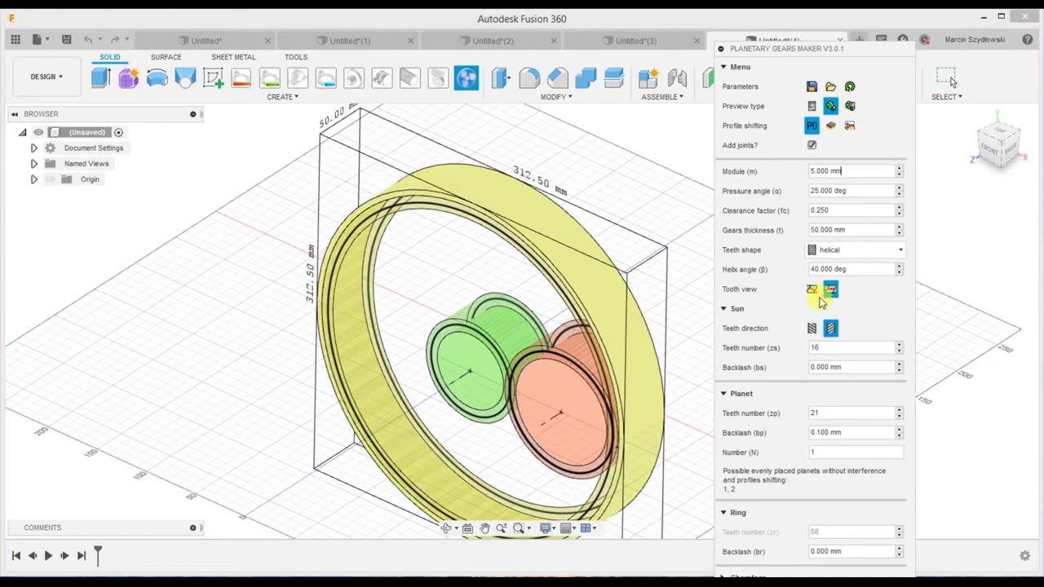
left_click(866, 249)
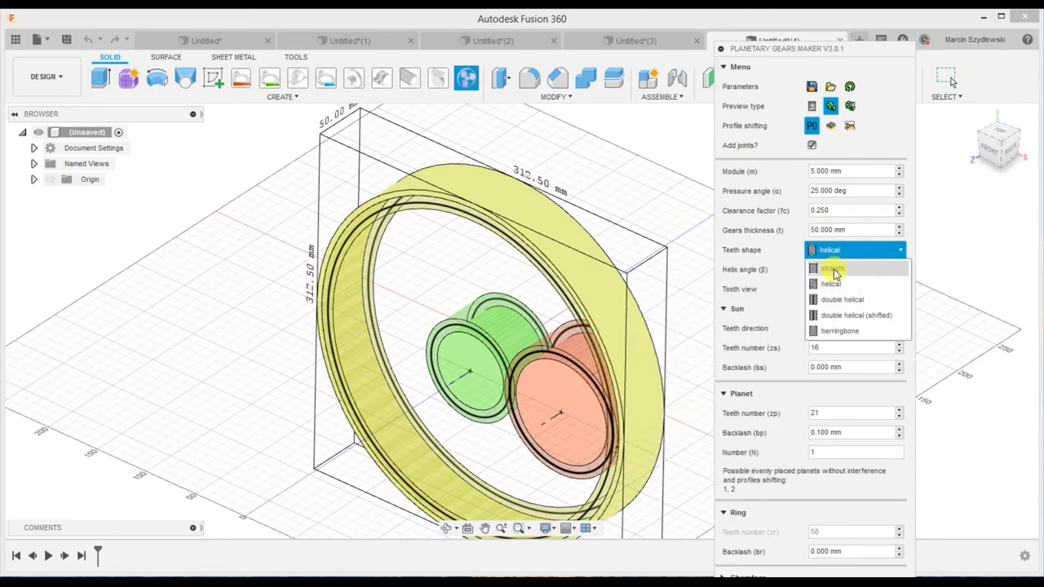
left_click(832, 270)
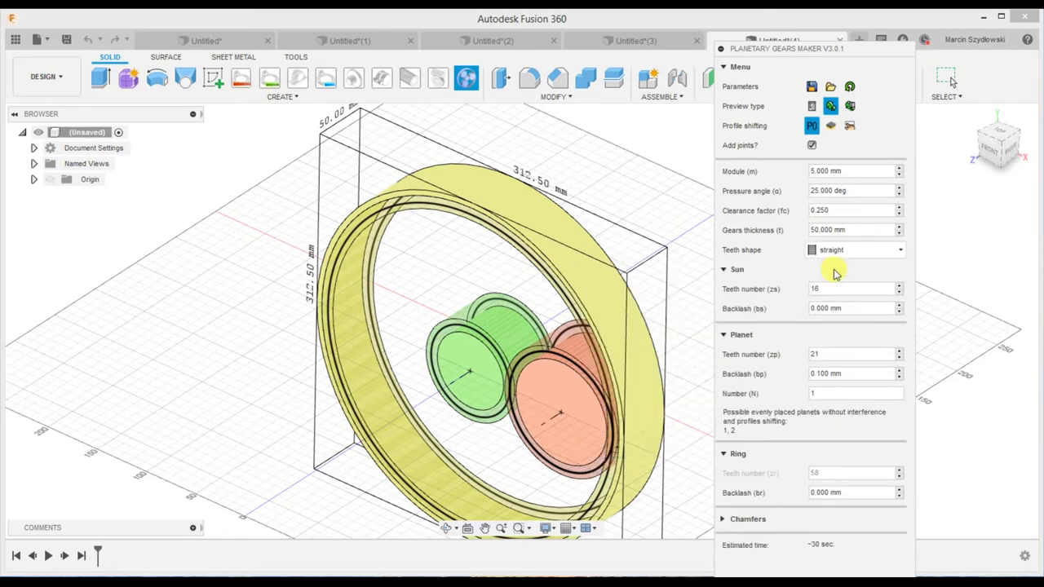
left_click(830, 125)
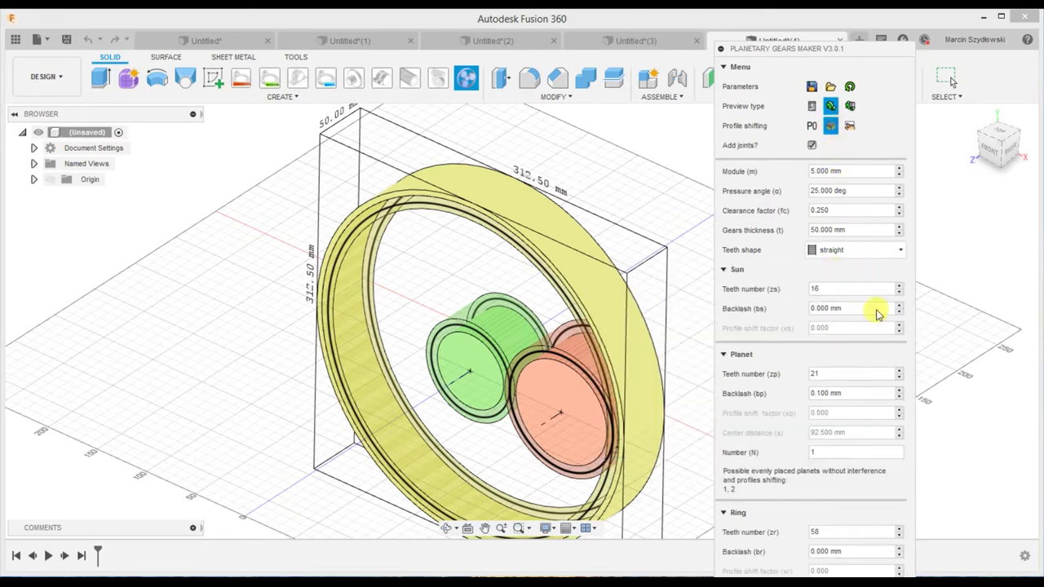
left_click(899, 528)
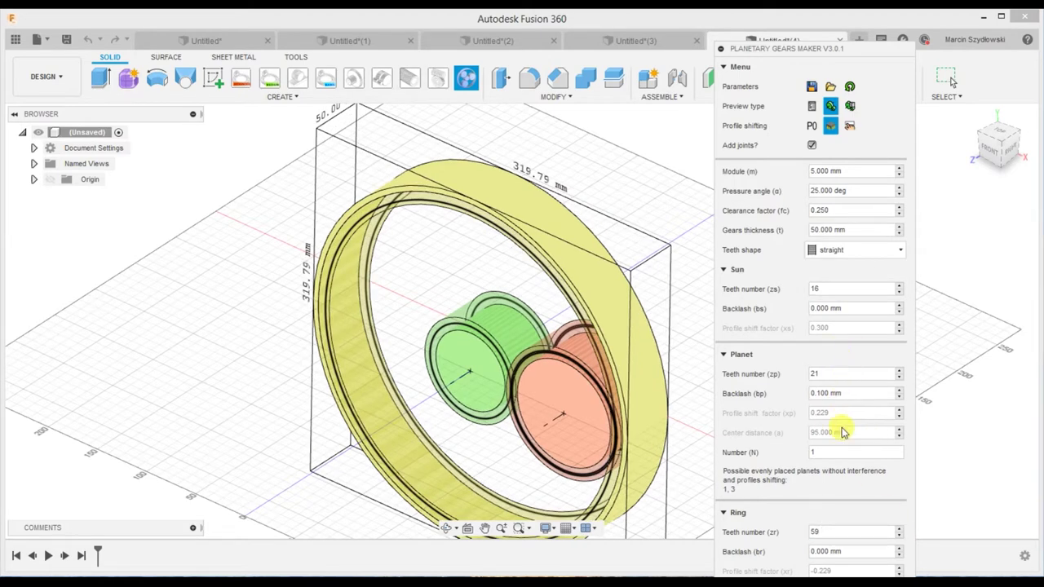
Set three planets, then launch Planetary Gears Maker in the blank design
left_click(824, 452)
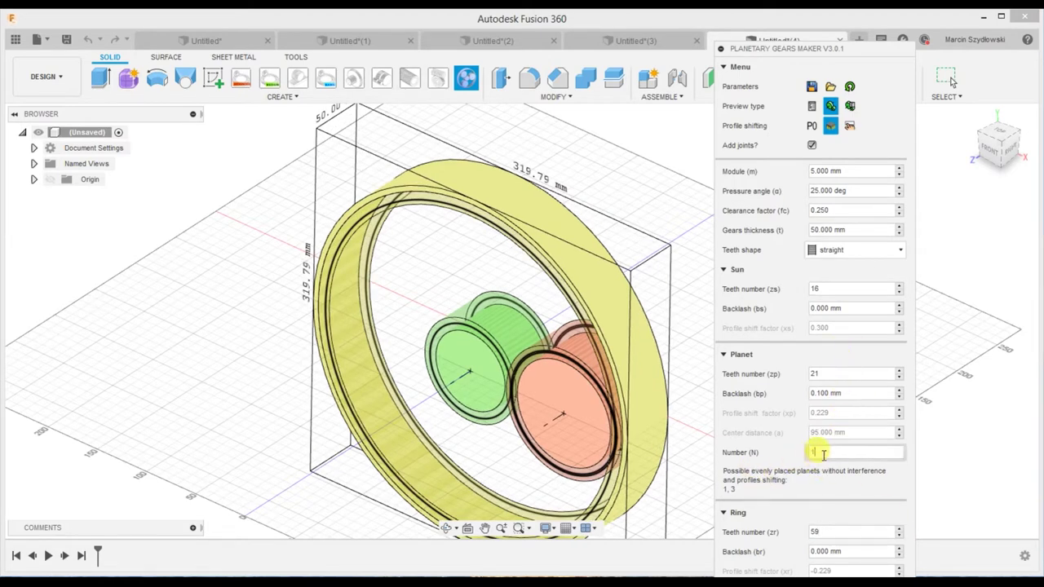
type("3")
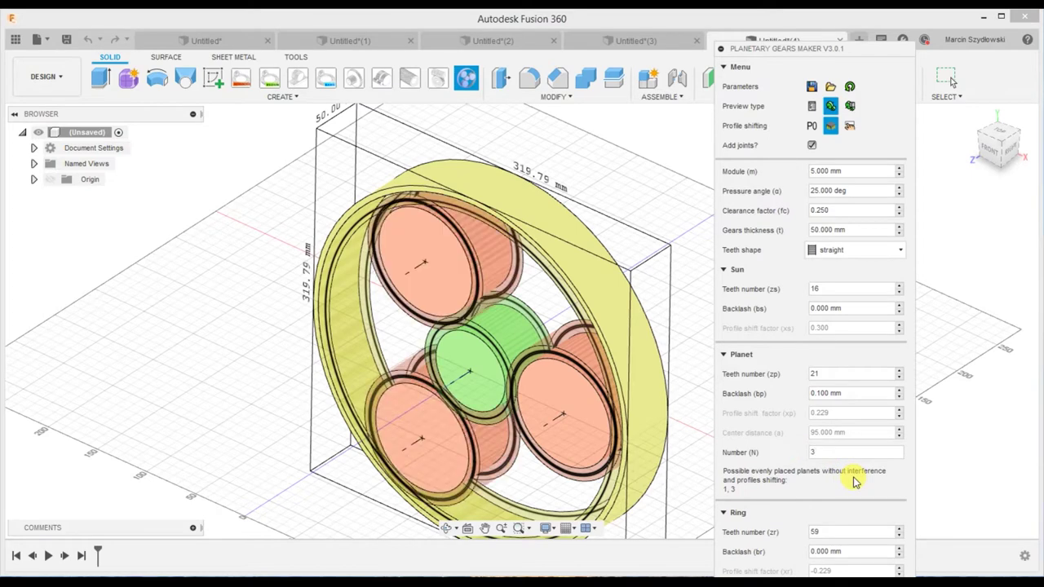
mouse_move(655, 318)
middle_mouse_down("shift")
mouse_move(646, 313)
mouse_move(660, 315)
middle_mouse_up("shift")
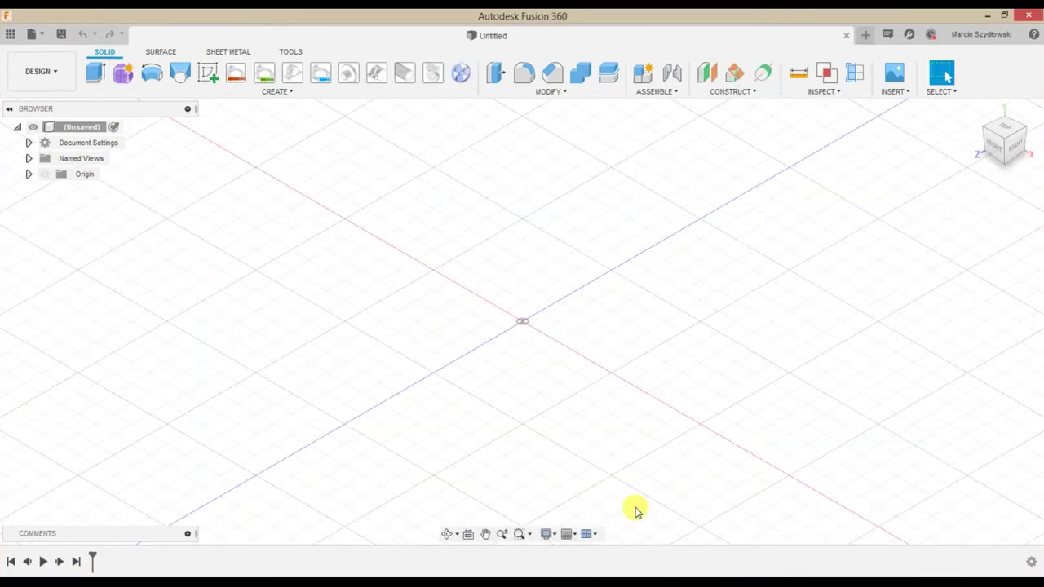
mouse_move(463, 82)
left_click(463, 80)
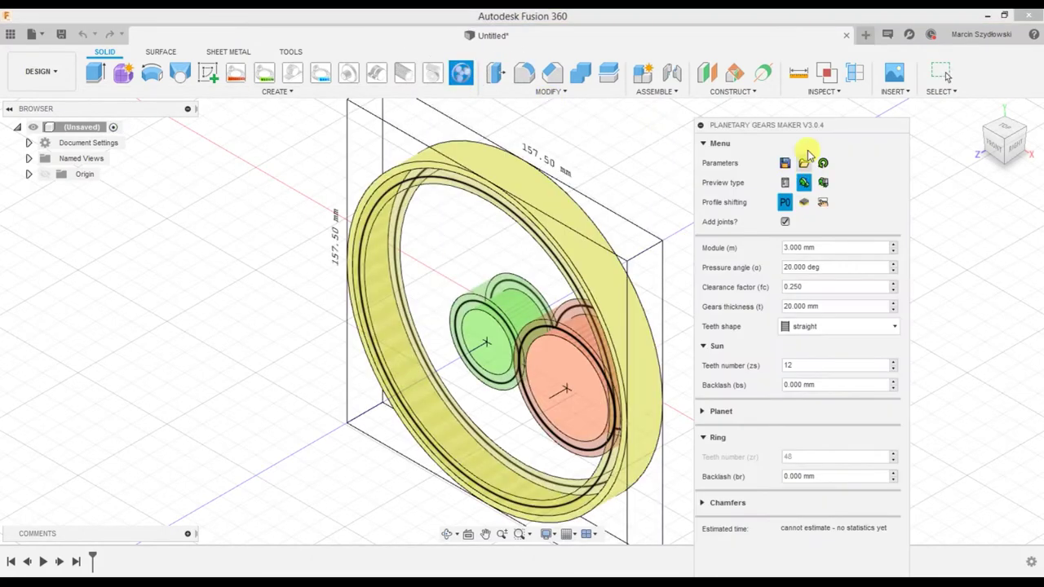
Move the dialog to the top, use 3D preview, enable Add joints, and expand Planet settings
left_click_drag(800, 126, 775, 40)
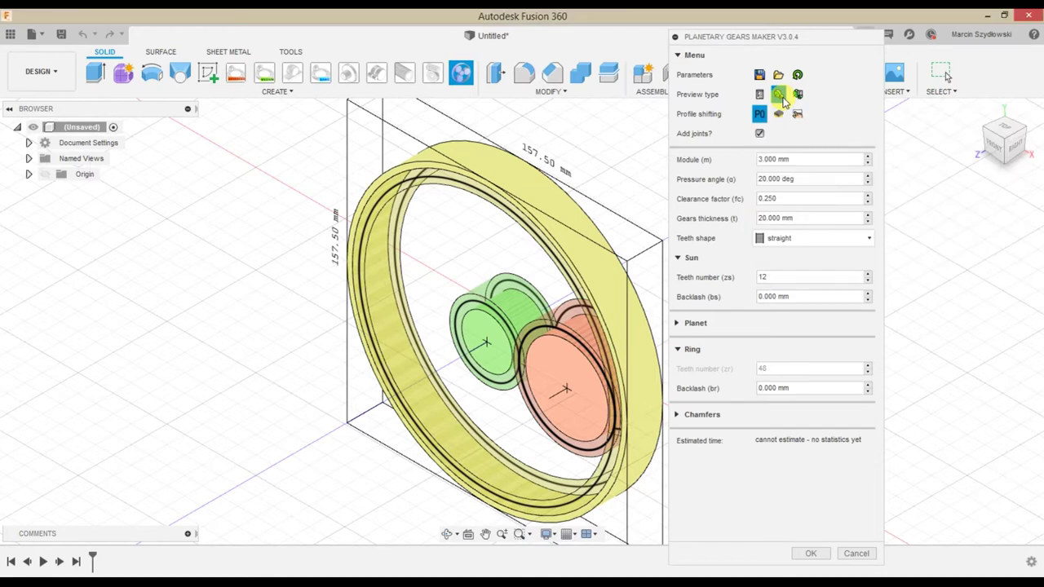
left_click(781, 96)
left_click(759, 134)
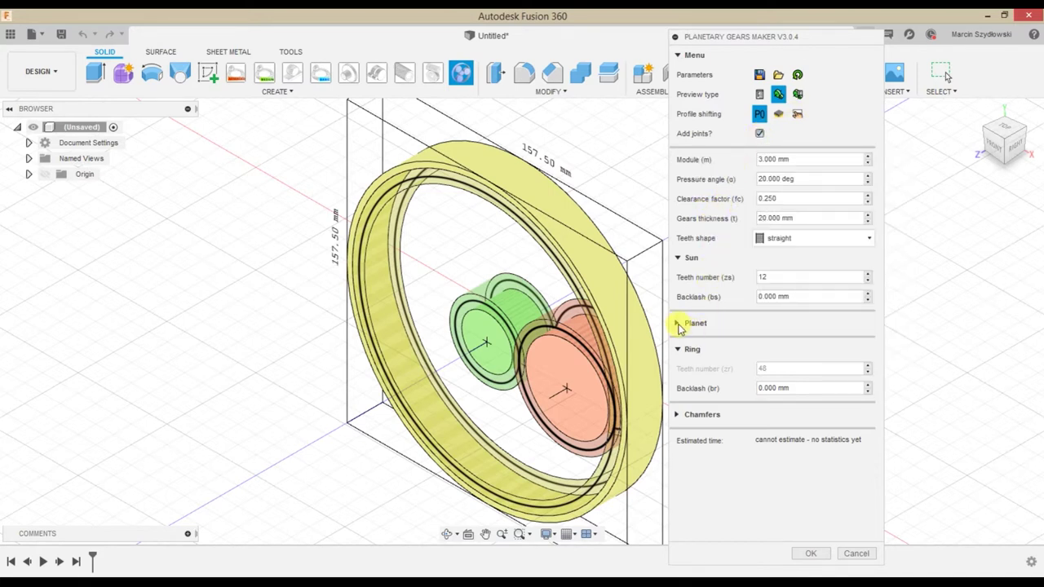
left_click(677, 324)
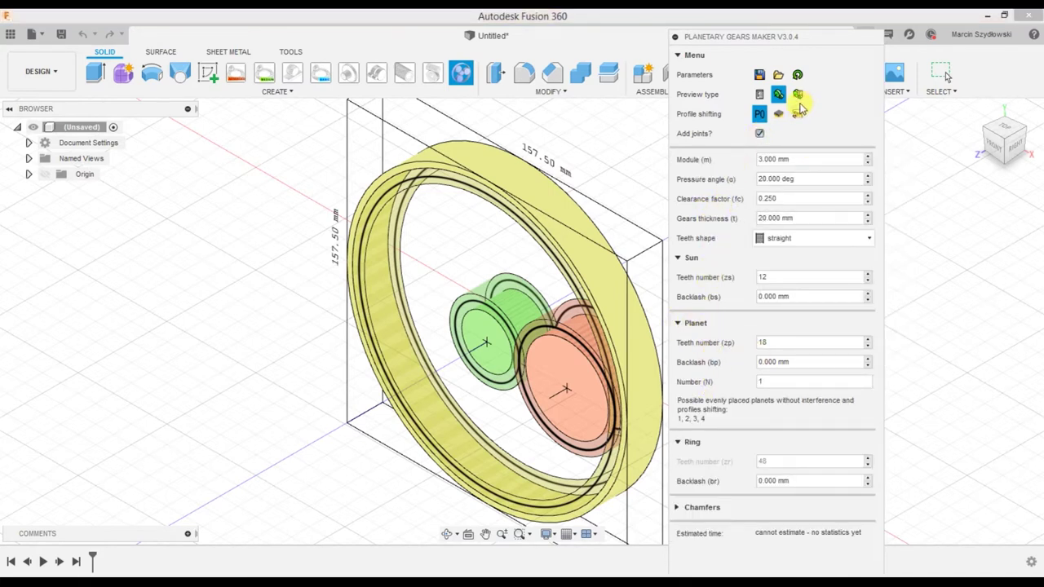
Try manual shifting, swap Planet for Chamfers settings, and reset profile shifting to none (P0)
left_click(798, 115)
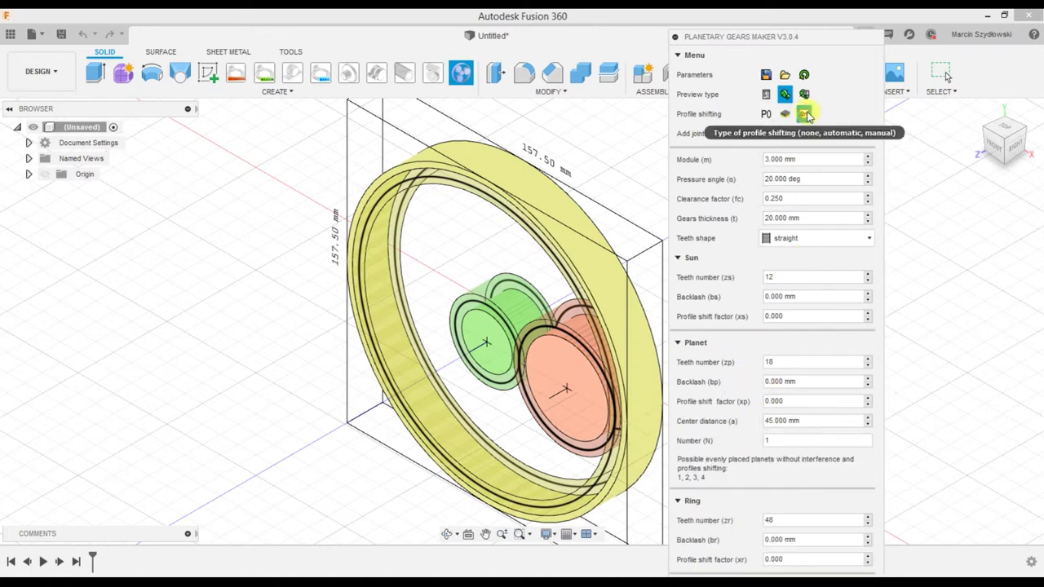
left_click(679, 344)
left_click(677, 454)
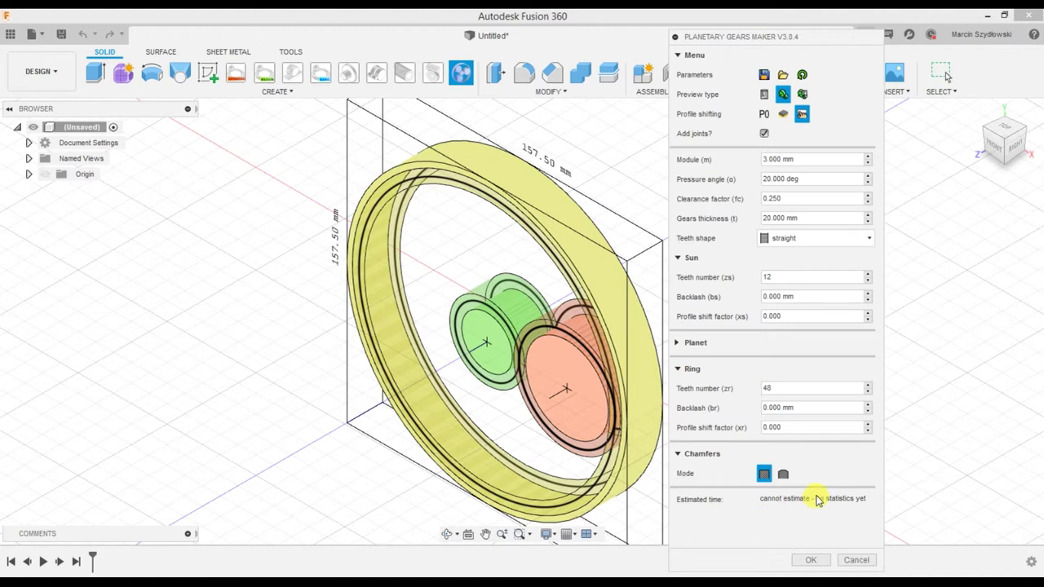
left_click(764, 114)
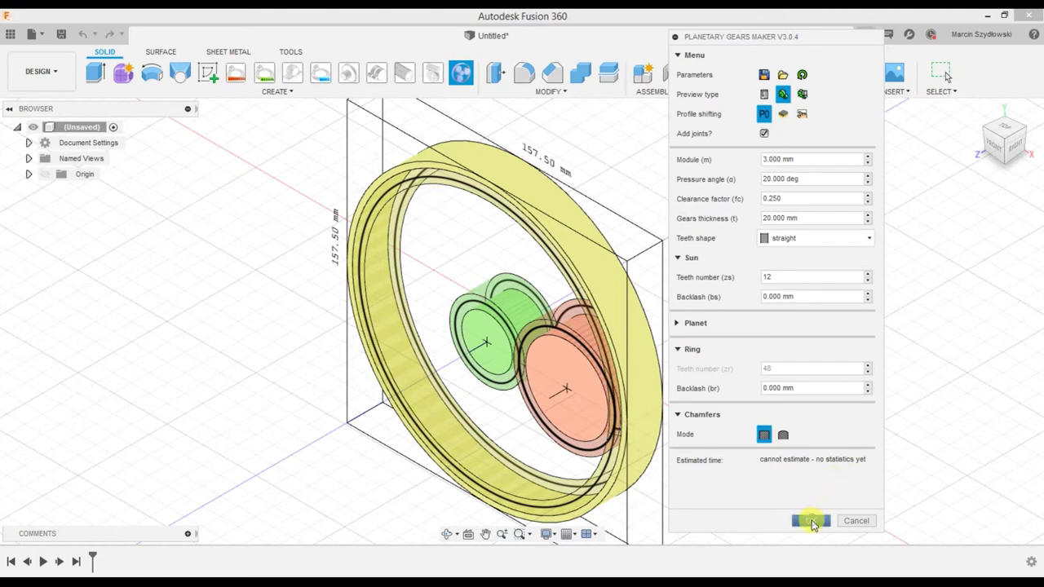
Start gear generation, cancel the run, and reopen Planetary Gears Maker in Untitled(1)
left_click(811, 521)
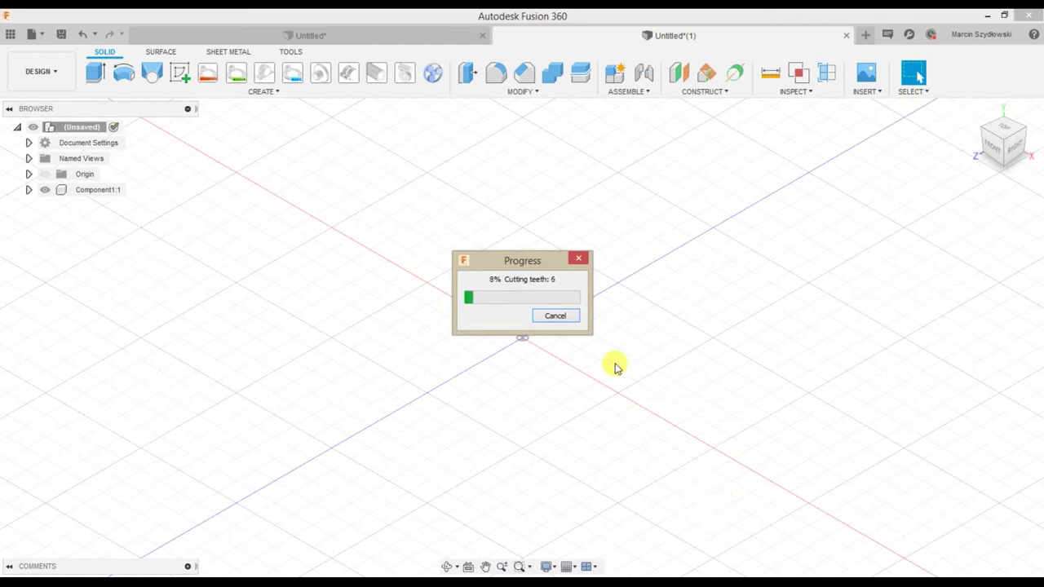
left_click(571, 320)
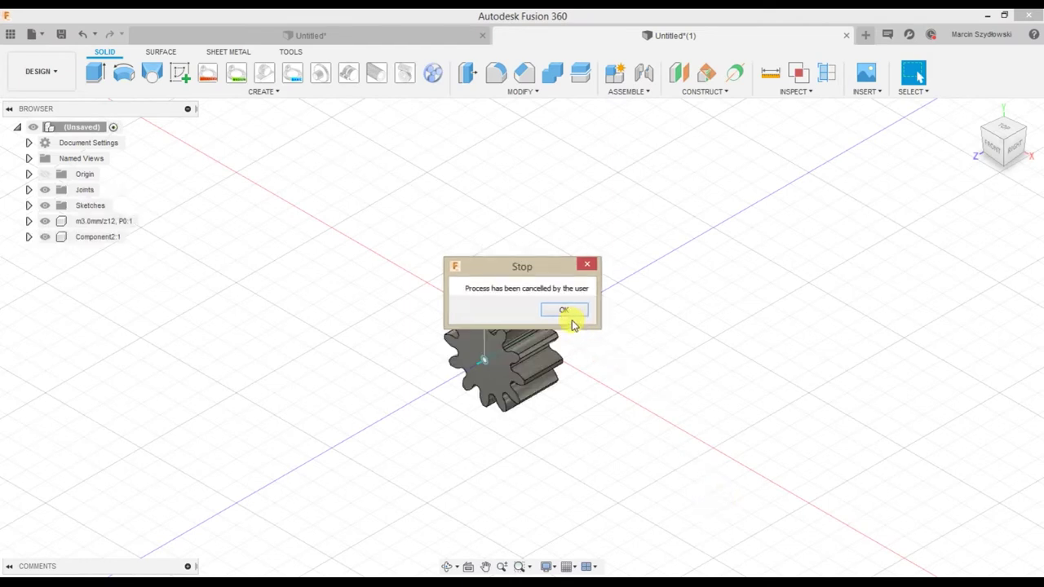
left_click(568, 313)
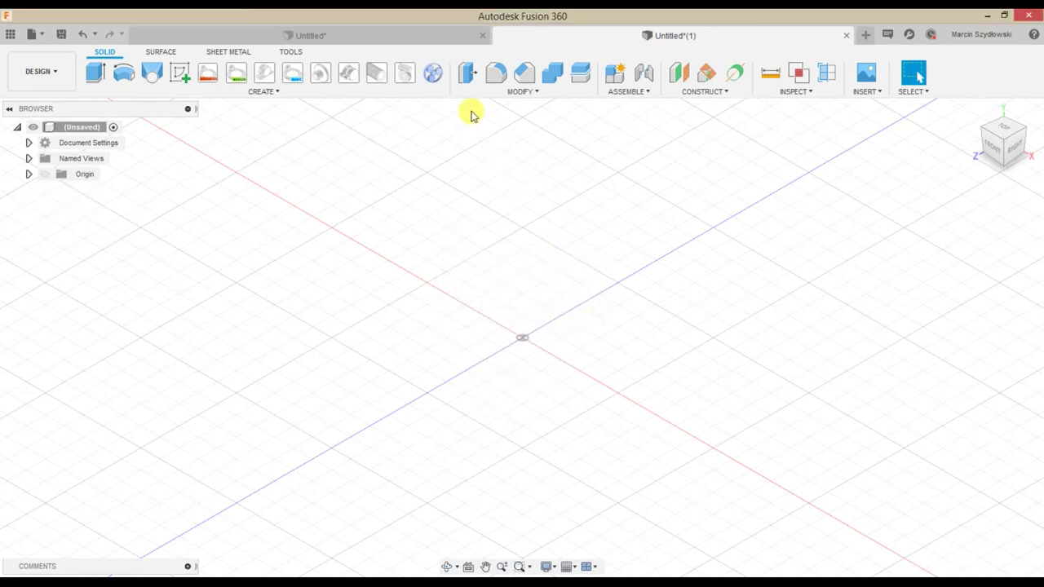
left_click(433, 74)
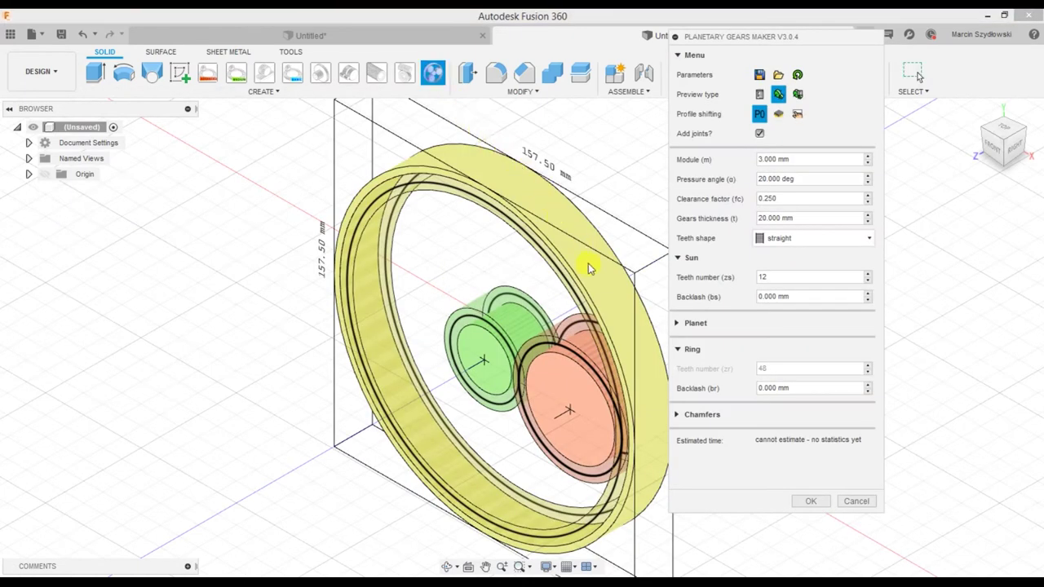
Nudge the dialog right, check the help tooltips, and raise Sun teeth (zs) to 13
left_click_drag(757, 38, 788, 36)
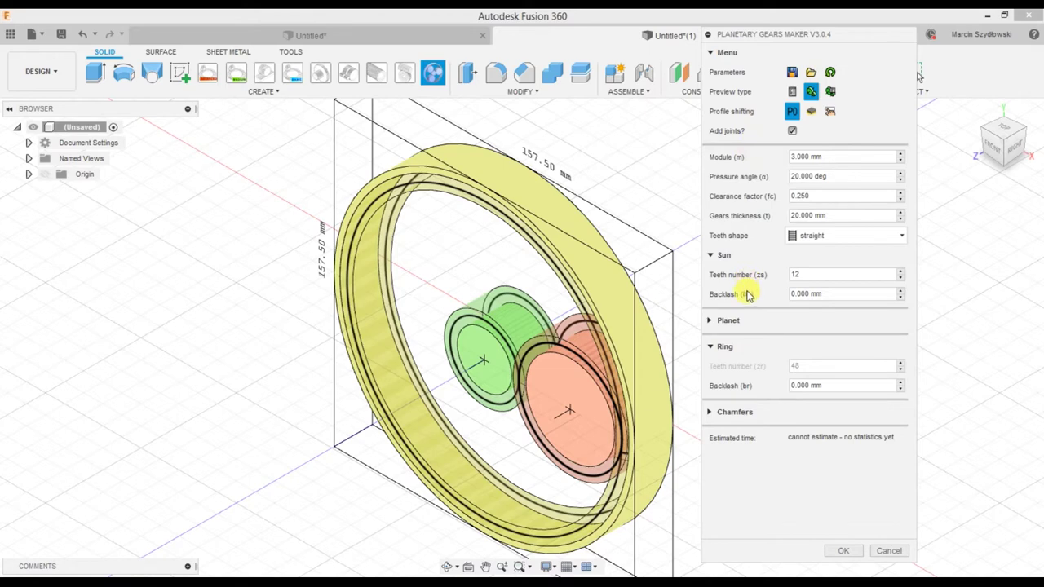
mouse_move(749, 297)
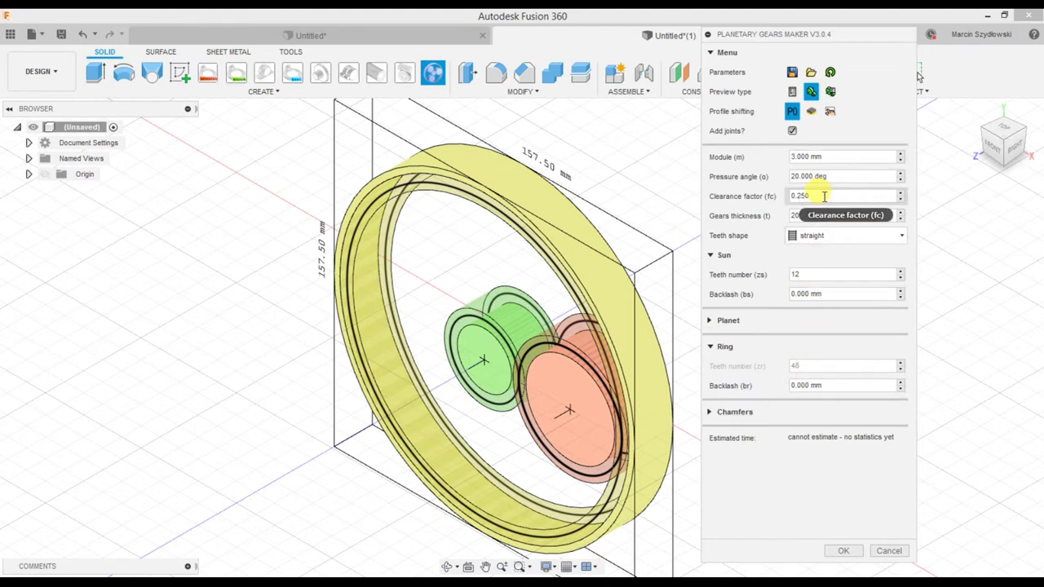
mouse_move(824, 196)
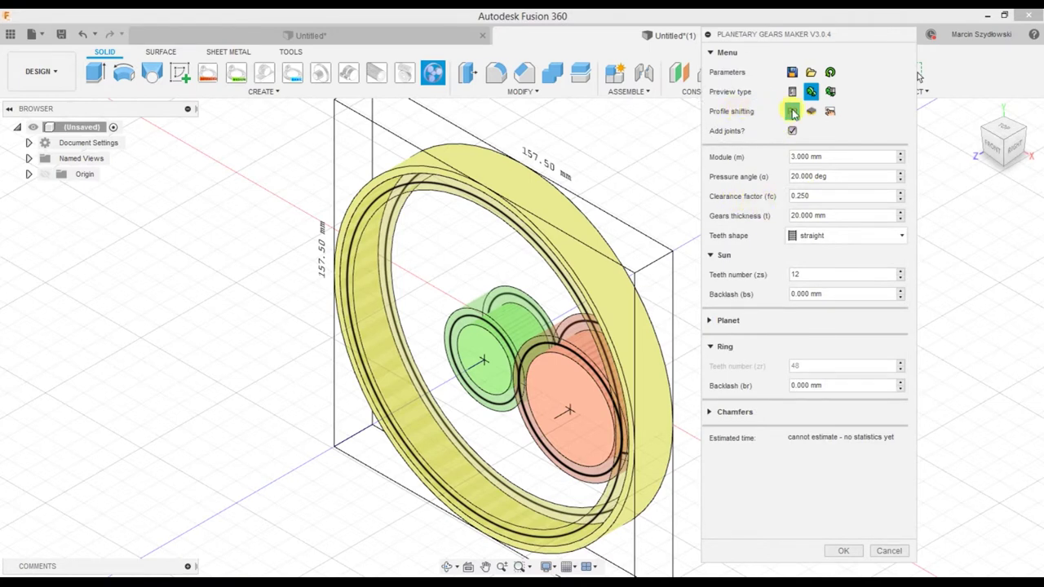
mouse_move(793, 113)
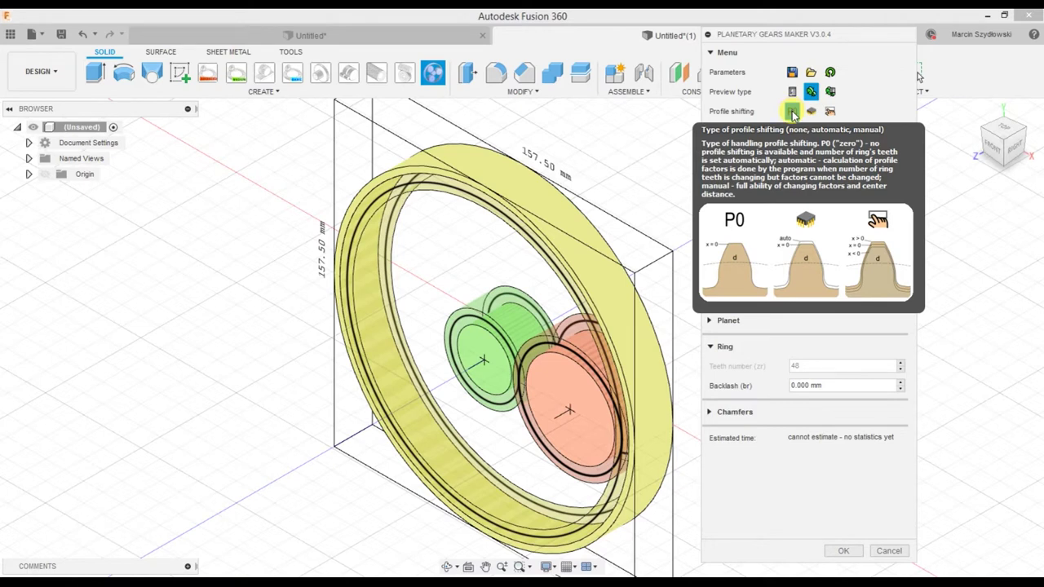
left_click(901, 271)
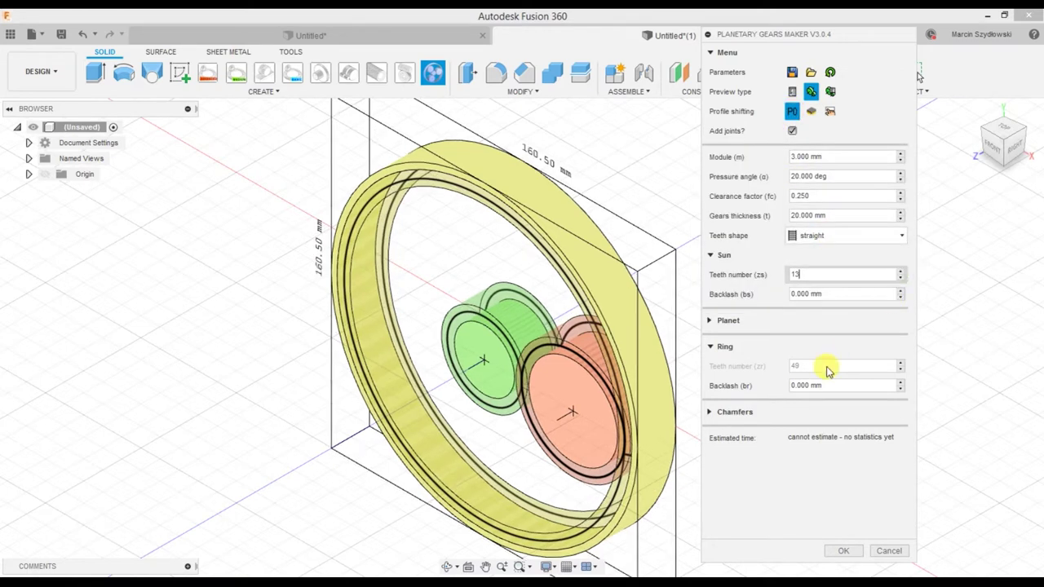
Set the sun gear to 12 teeth with automatic profile shifting
left_click(900, 271)
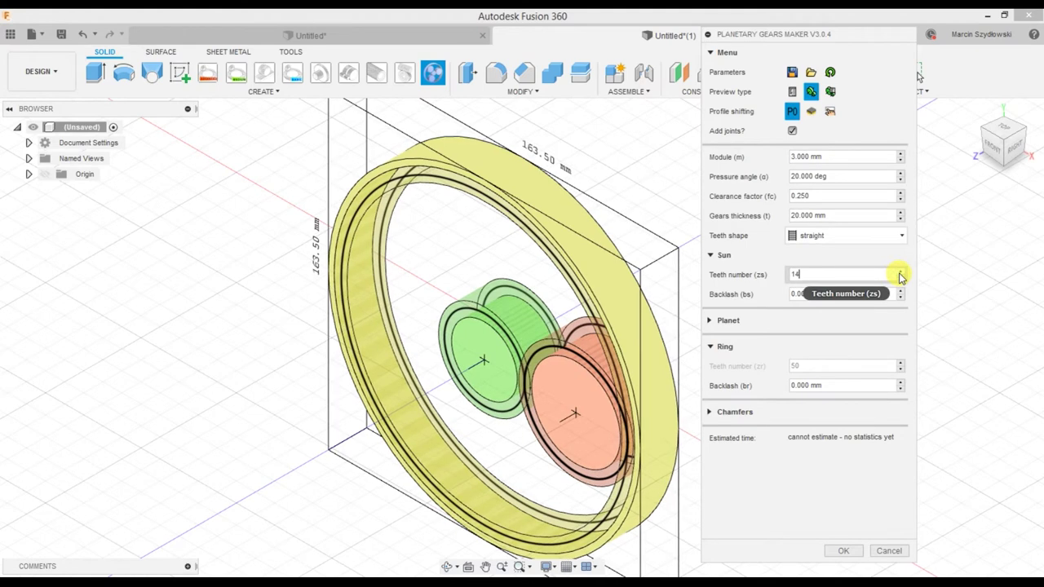
left_click(901, 278)
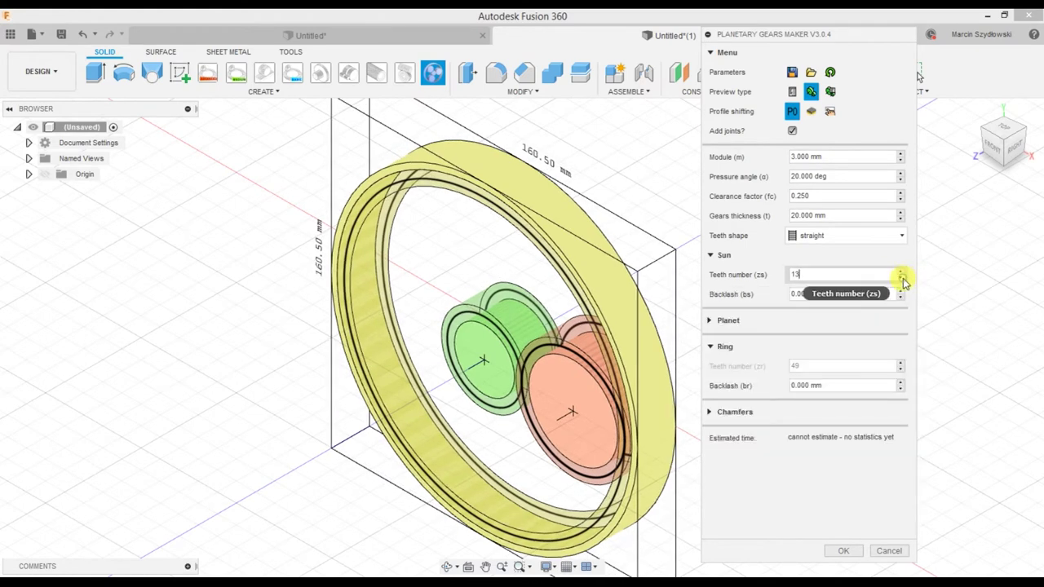
left_click(901, 278)
left_click(812, 112)
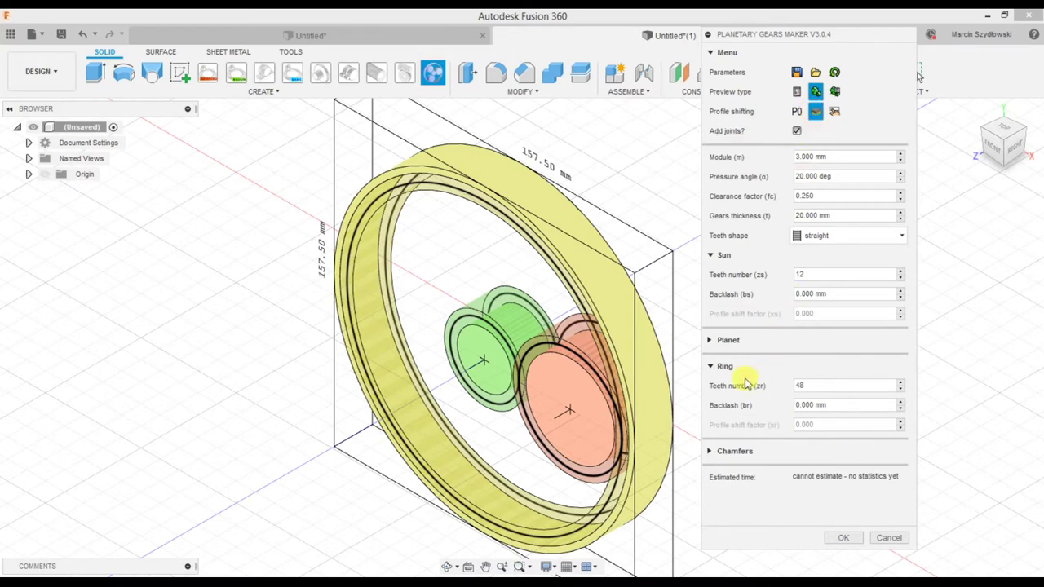
Raise the ring gear to 51 teeth and switch profile shifting to manual
left_click(900, 382)
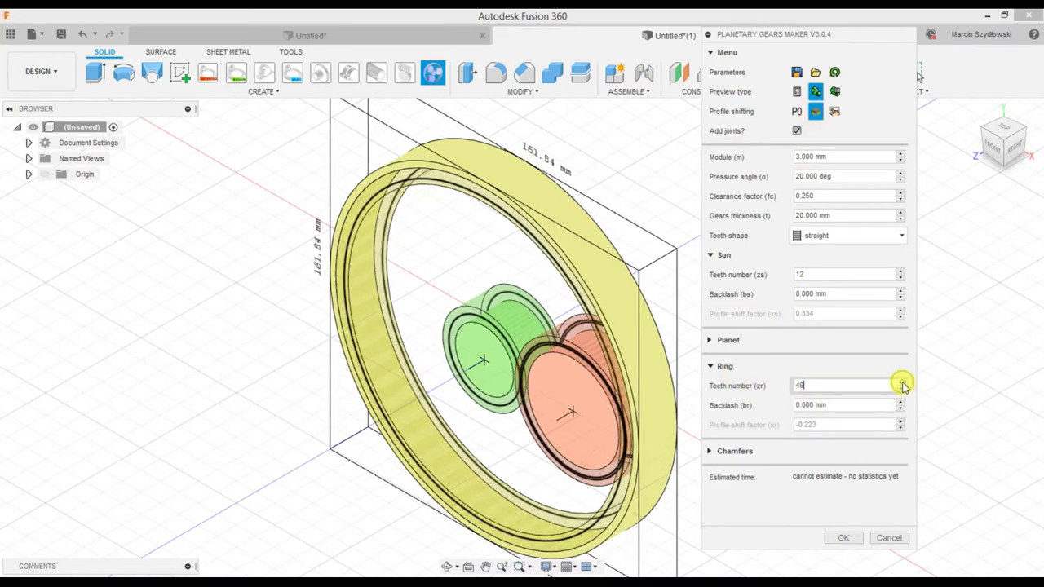
left_click(812, 426)
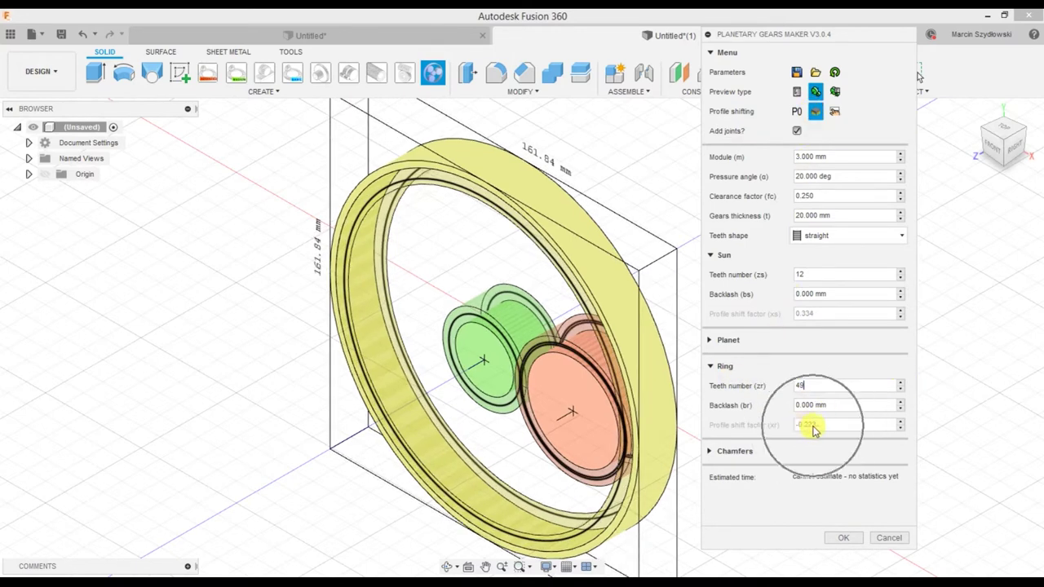
left_click(901, 381)
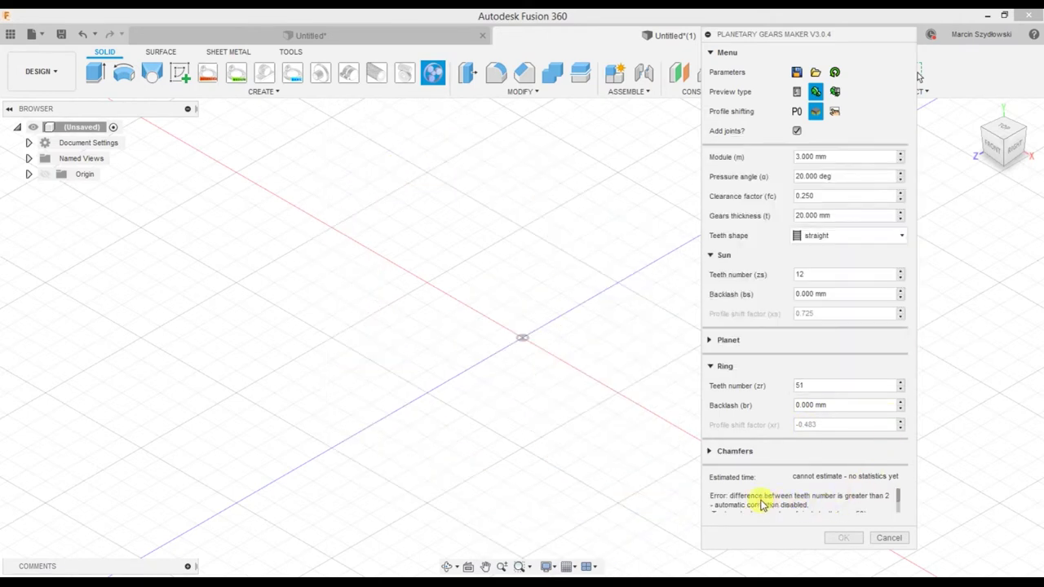
left_click_drag(915, 549, 923, 565)
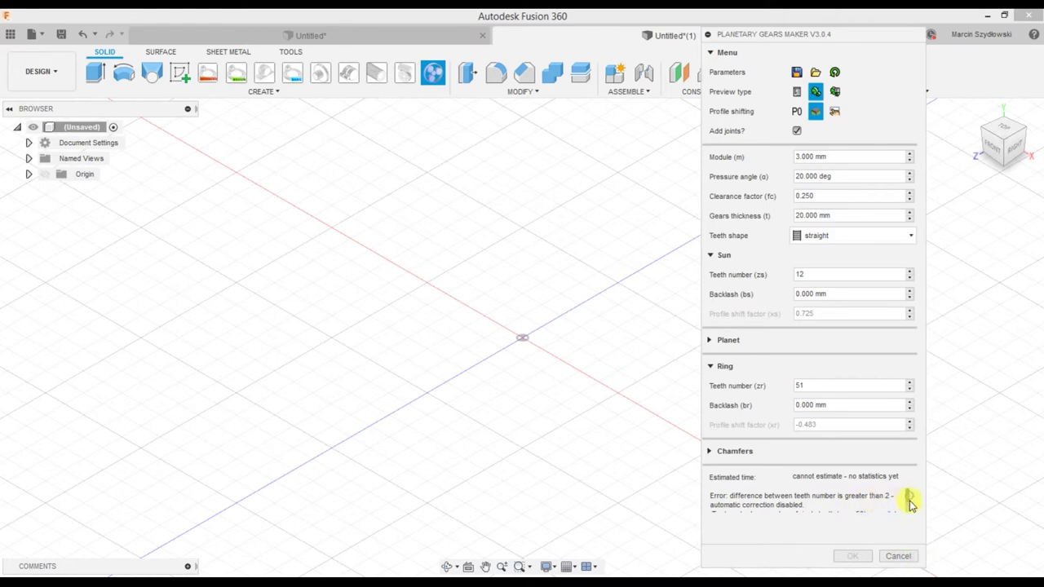
scroll(910, 500, "down", 2)
scroll(909, 501, "up", 2)
left_click(833, 112)
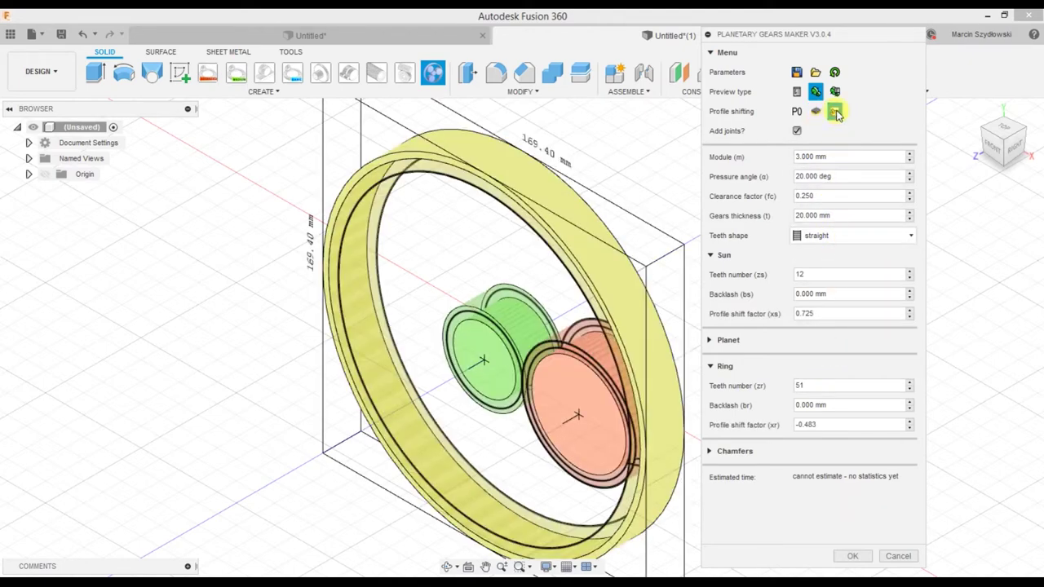
Check the Planet section, then set profile shifting to P0 (none), reverting the ring to 48 teeth
mouse_move(836, 113)
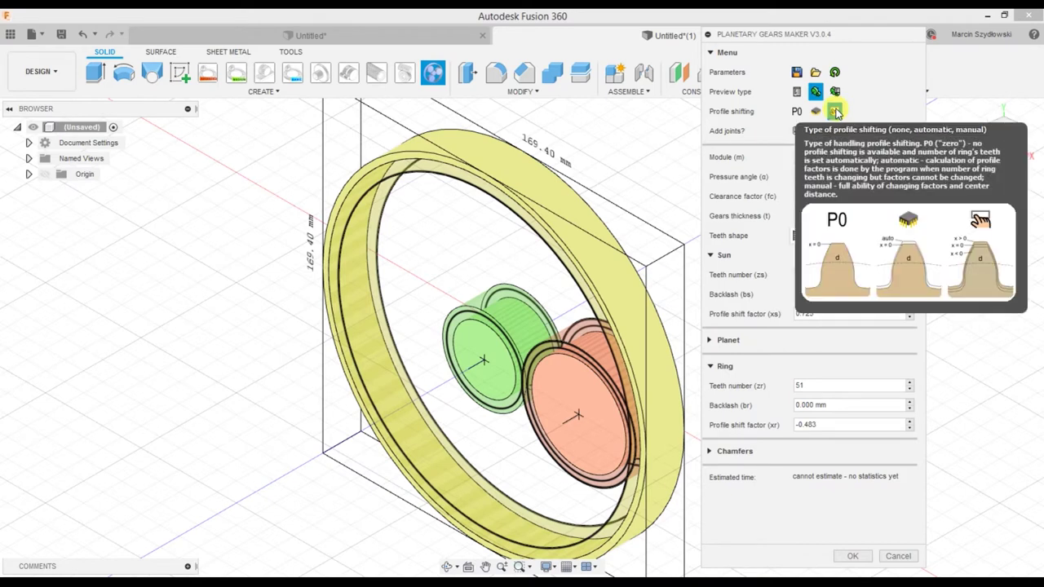
left_click(711, 343)
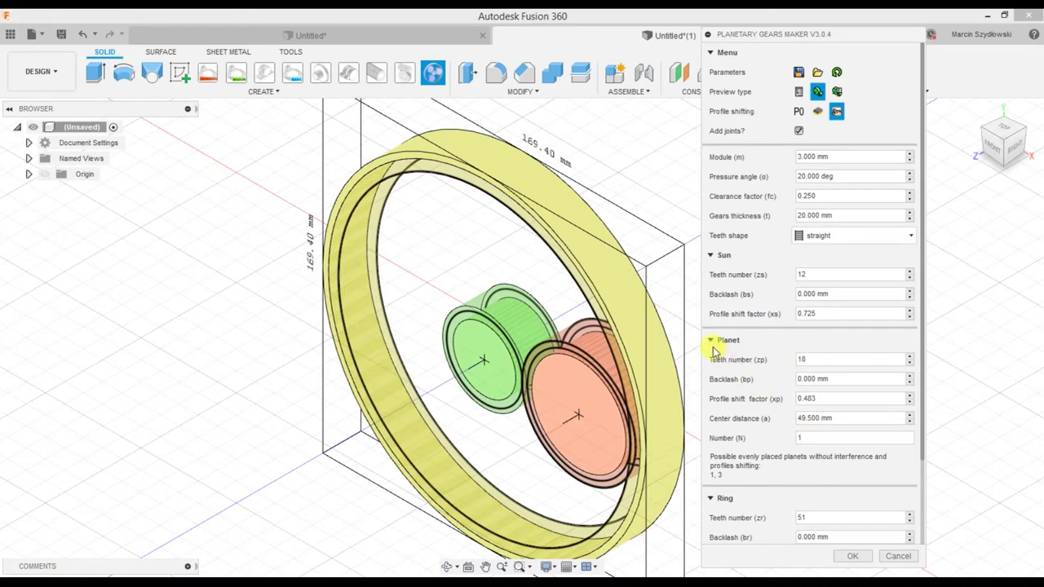
left_click(712, 342)
left_click(799, 111)
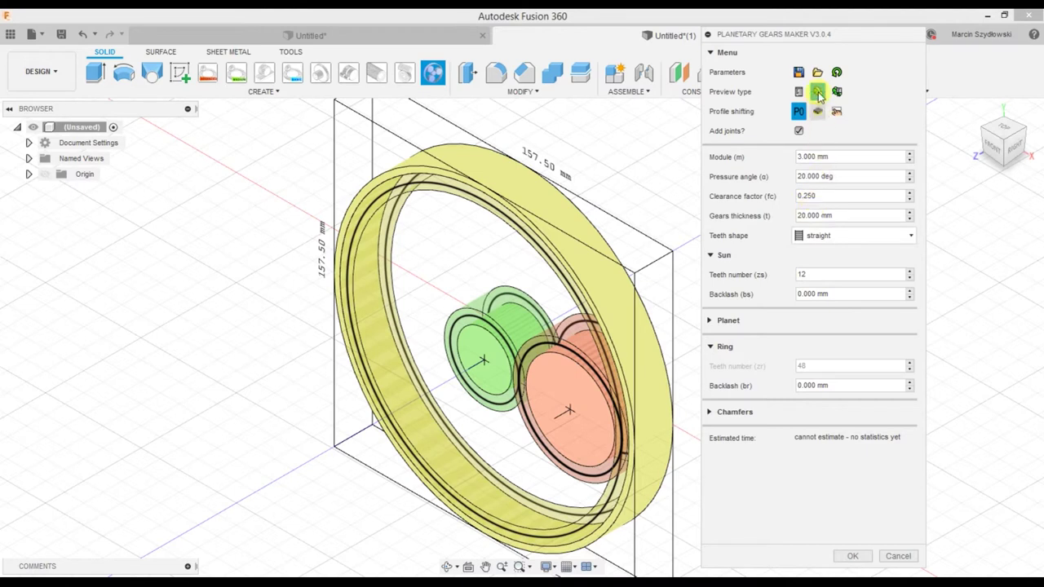
mouse_move(819, 94)
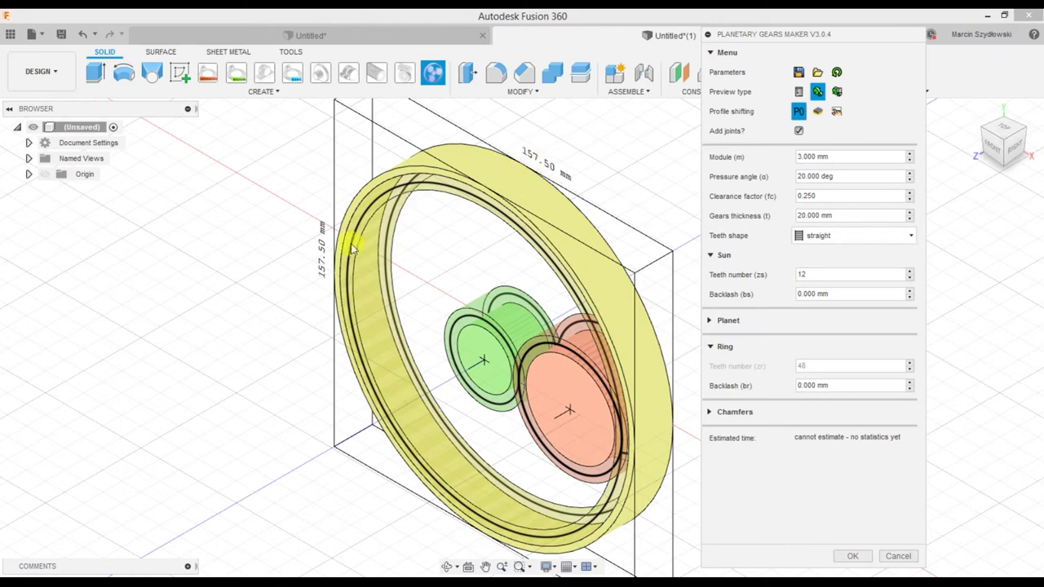
middle_click_drag(433, 249, 438, 278)
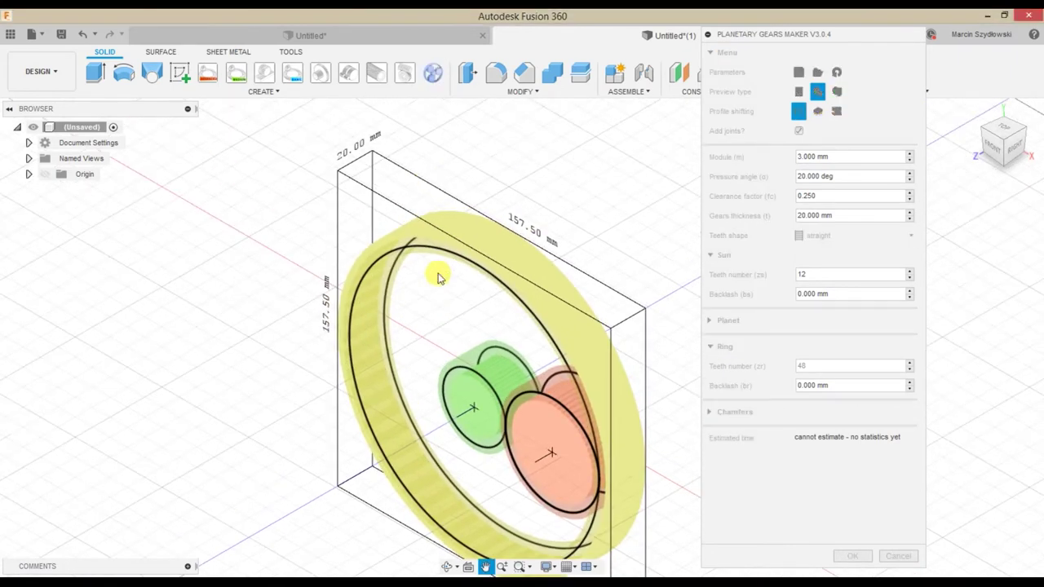
left_click(359, 147)
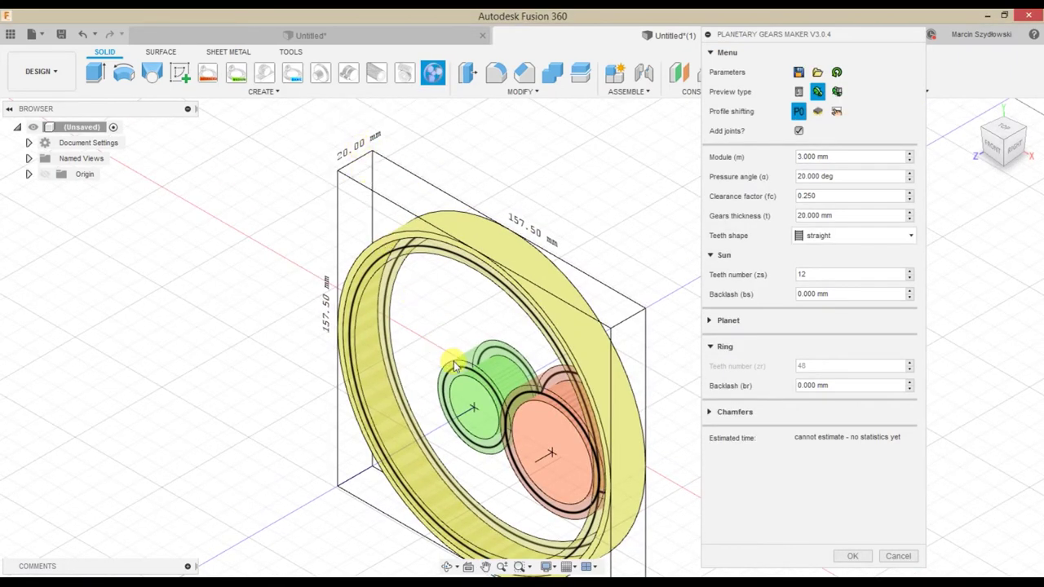
scroll(455, 365, "up", 5)
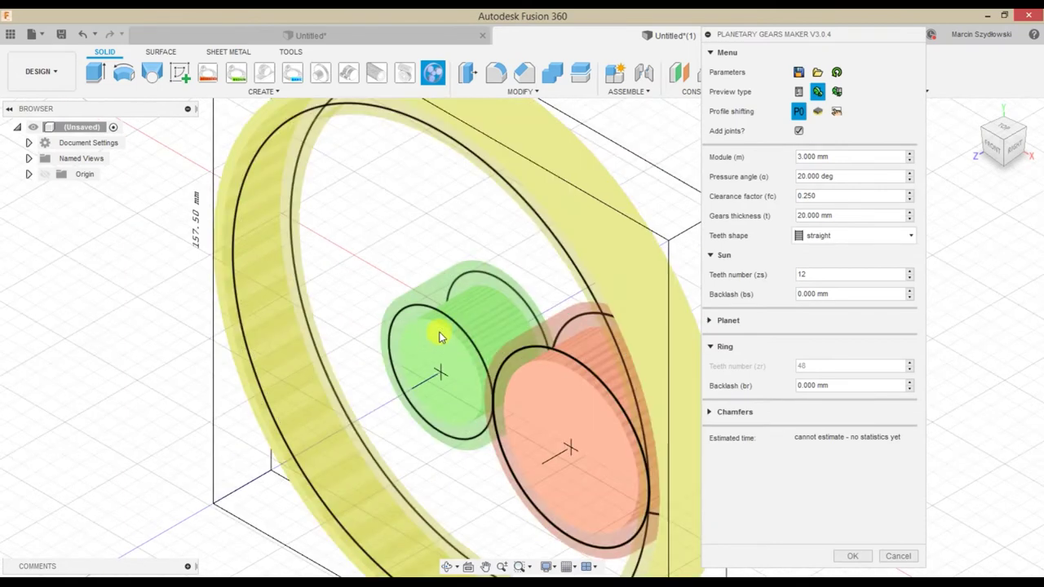
scroll(453, 341, "up", 3)
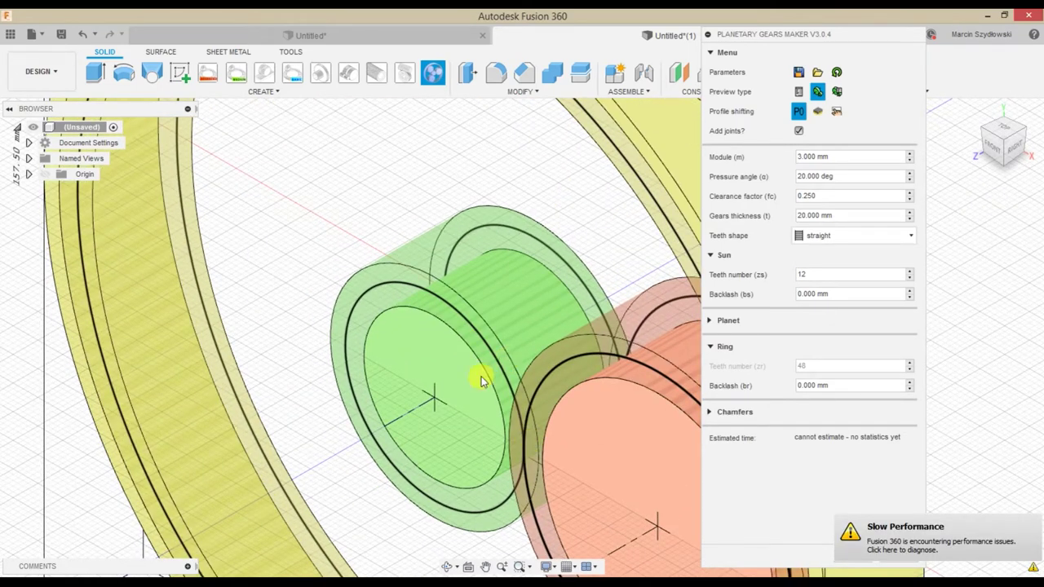
scroll(540, 354, "down", 8)
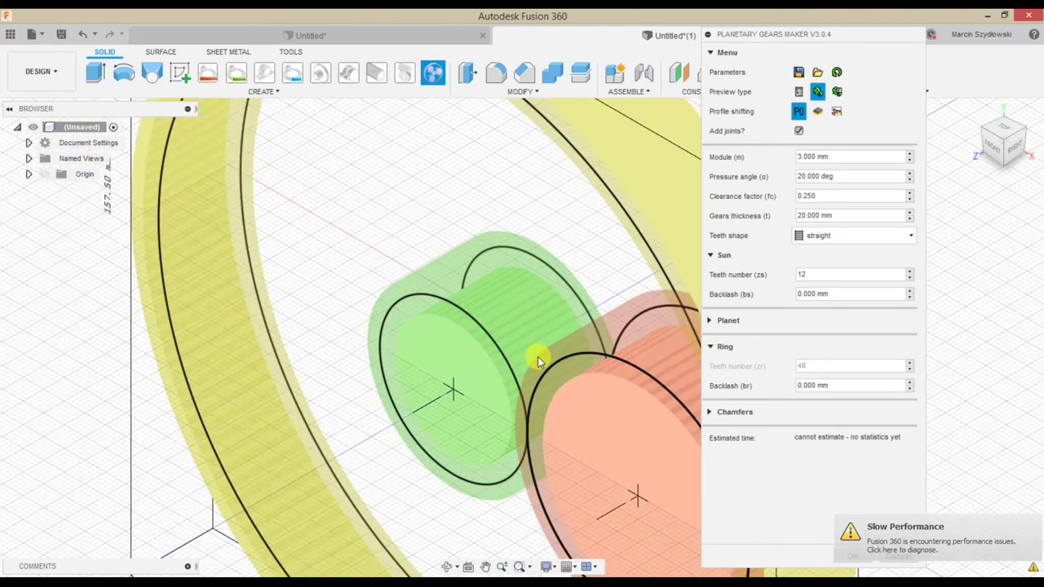
middle_click_drag(527, 359, 541, 266)
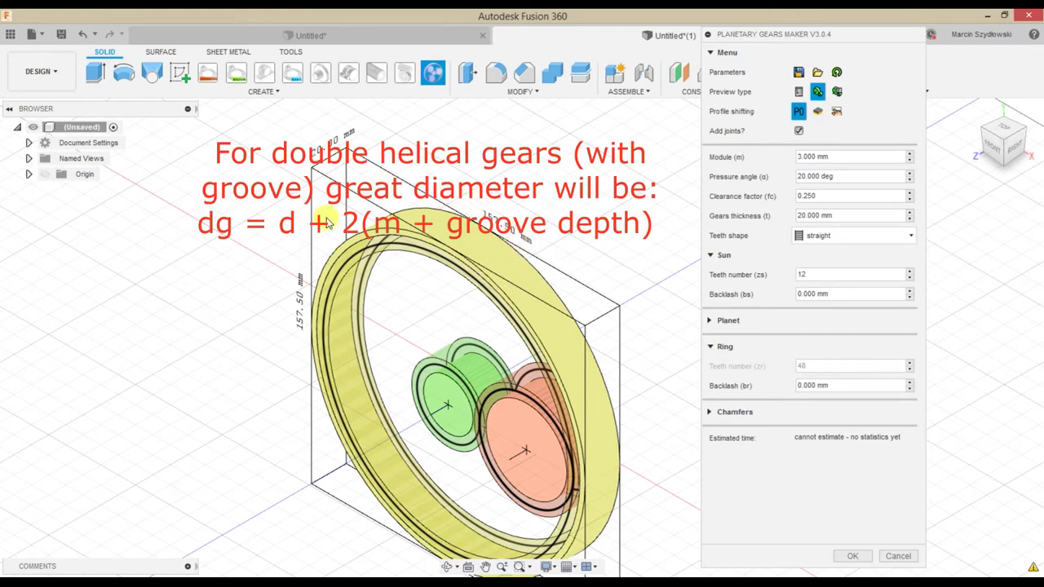
middle_click_drag(566, 219, 565, 174)
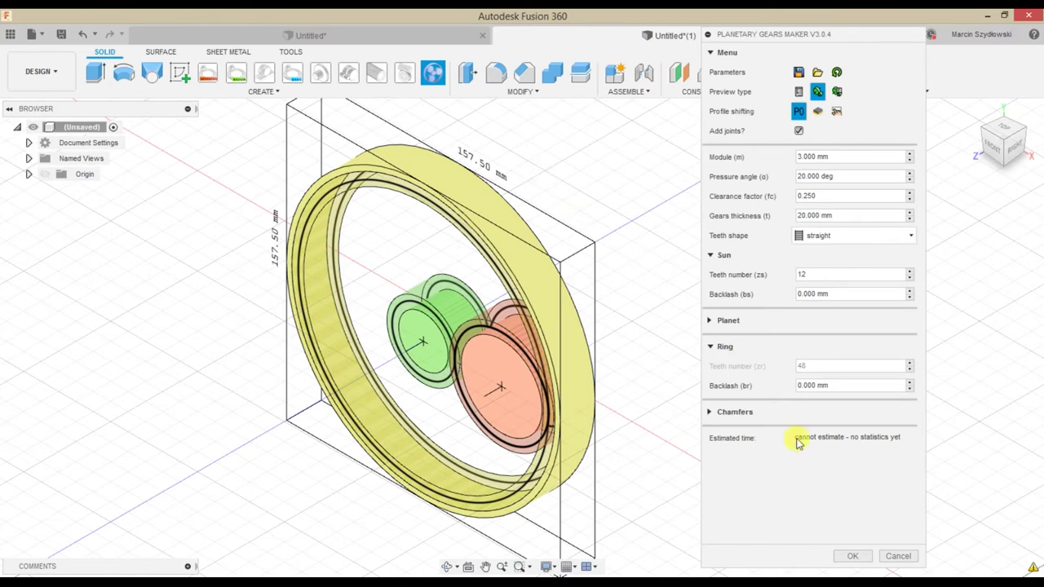
Build the gears from the current settings and pan the finished model into view
left_click(848, 557)
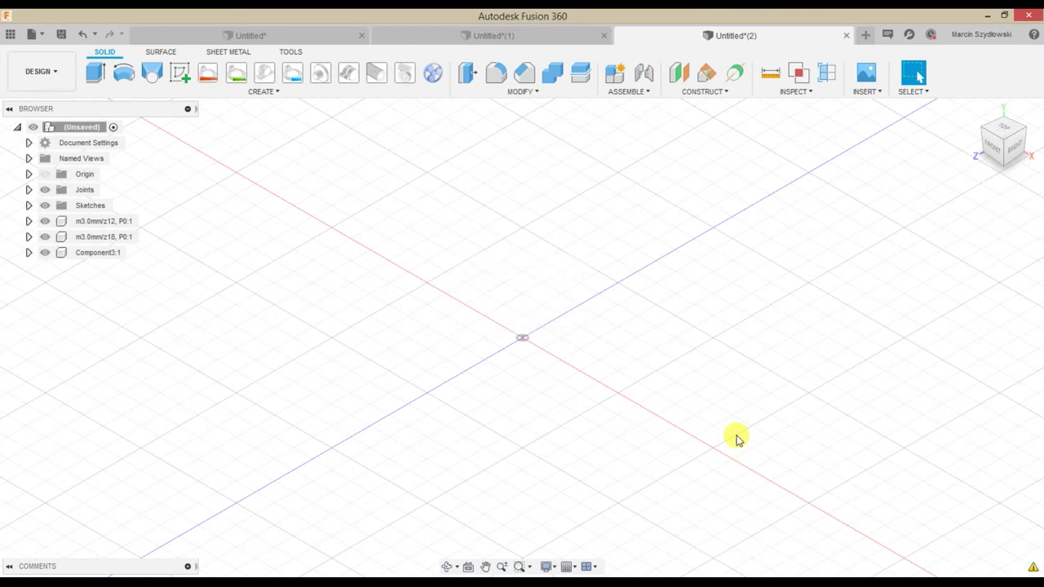
middle_click_drag(737, 439, 736, 405)
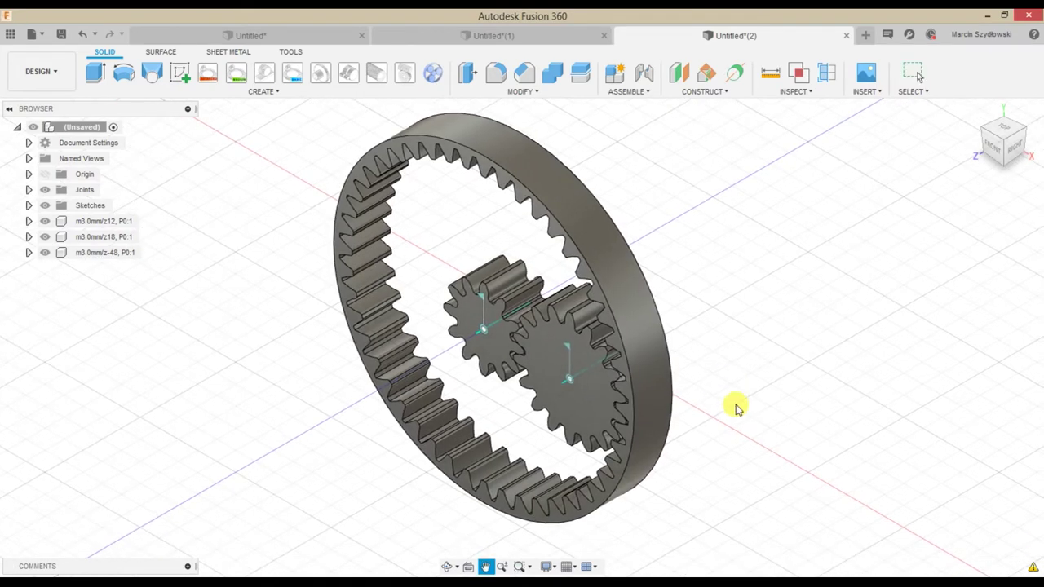
left_click(467, 77)
left_click(606, 250)
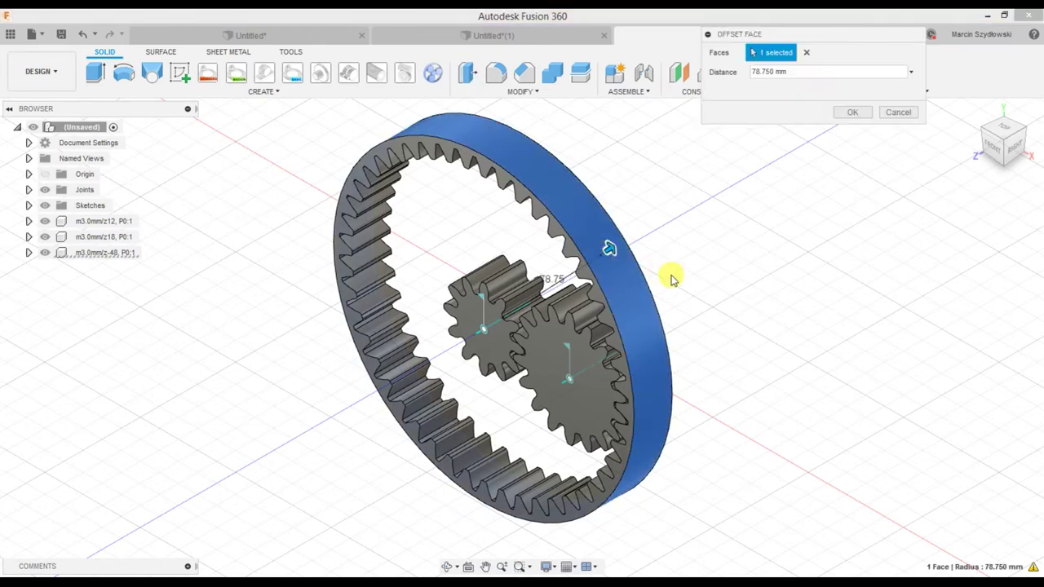
mouse_move(640, 294)
left_mouse_down()
mouse_move(663, 296)
mouse_move(650, 297)
left_mouse_up()
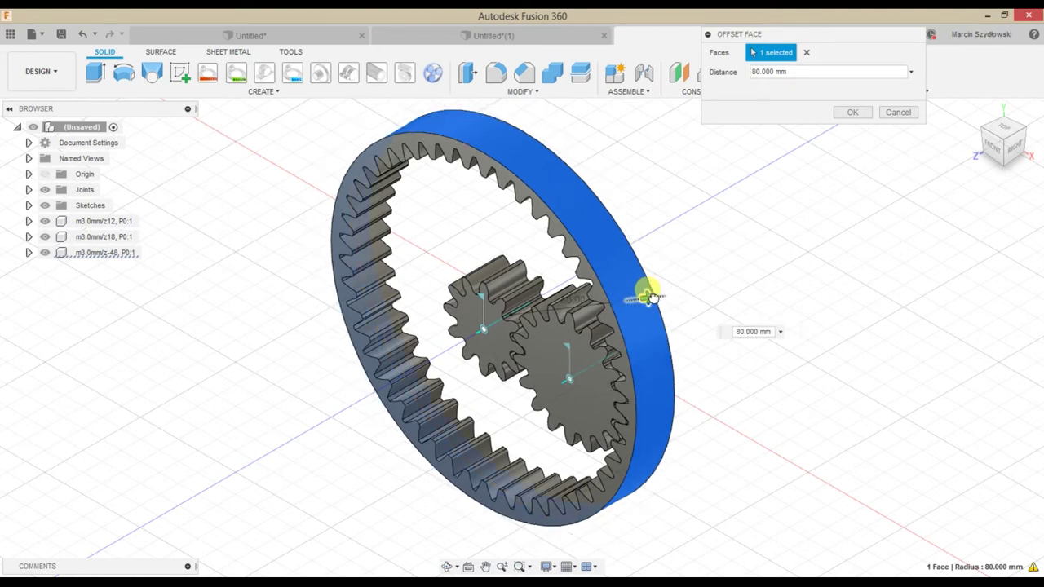
left_click(882, 116)
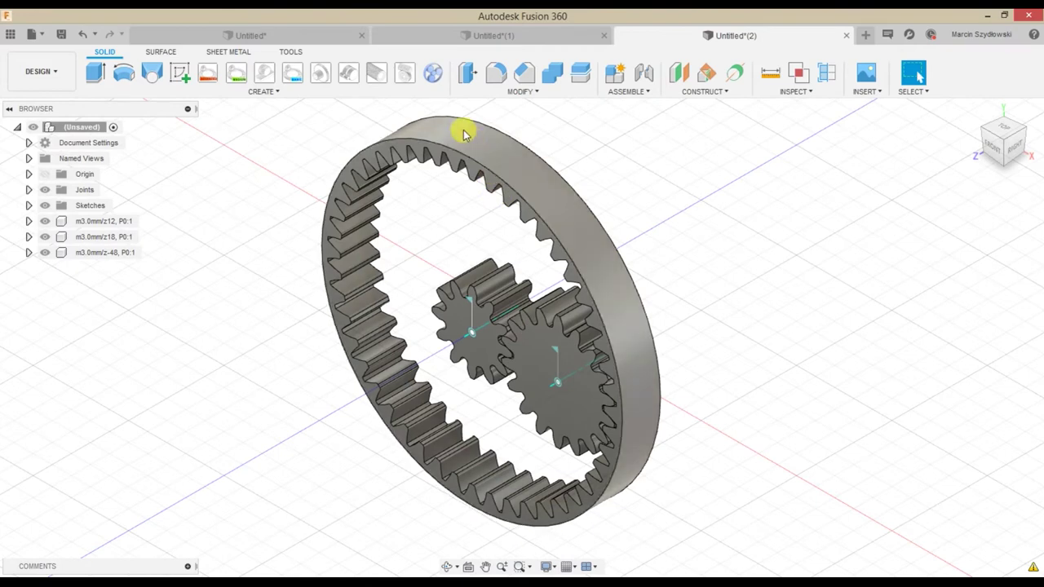
left_click(435, 82)
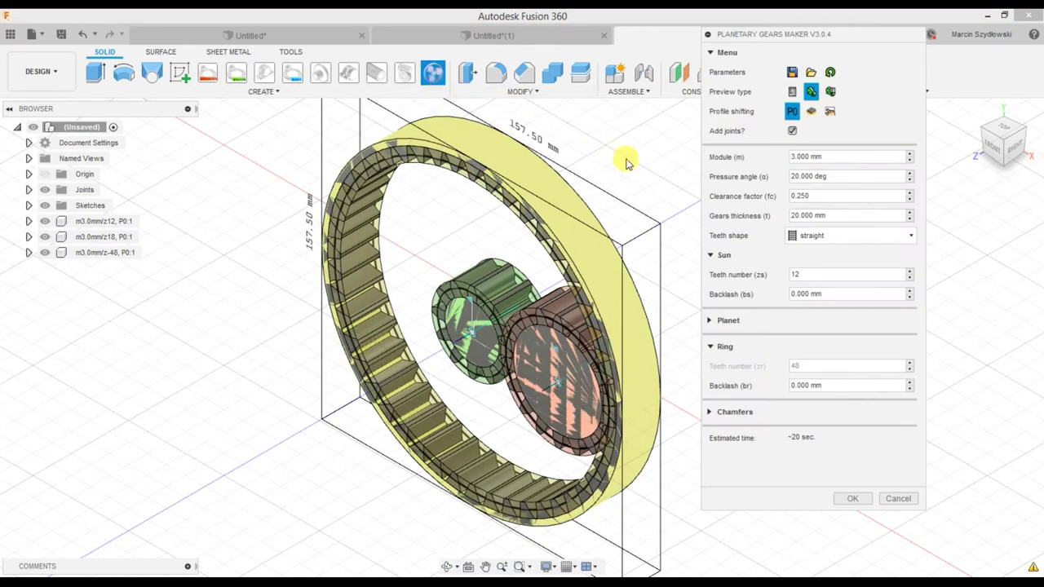
Hide the planet and ring gears, enable automatic profile shifting, and raise the ring to 49 teeth
left_click(45, 237)
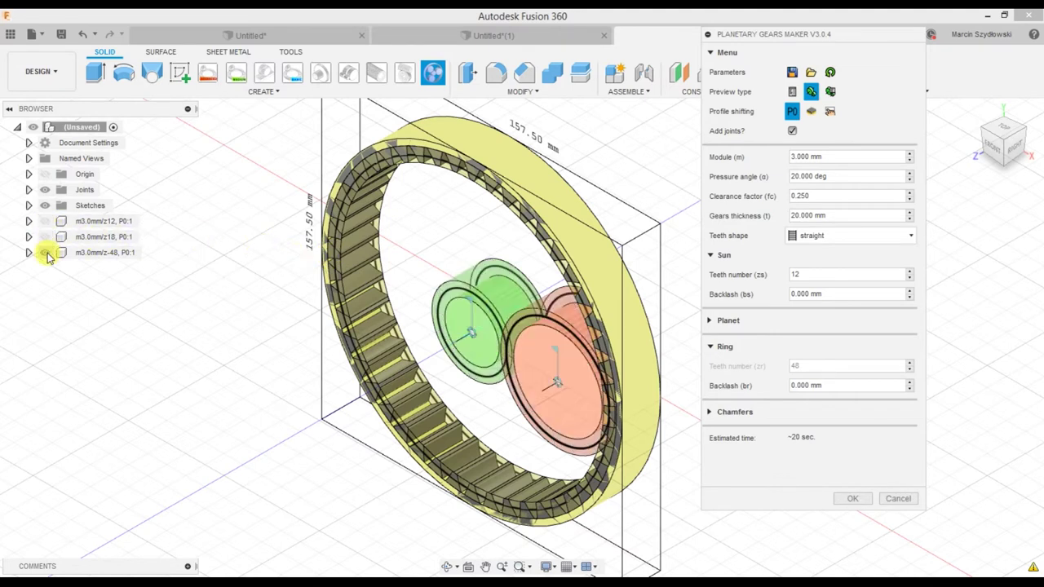
left_click(47, 253)
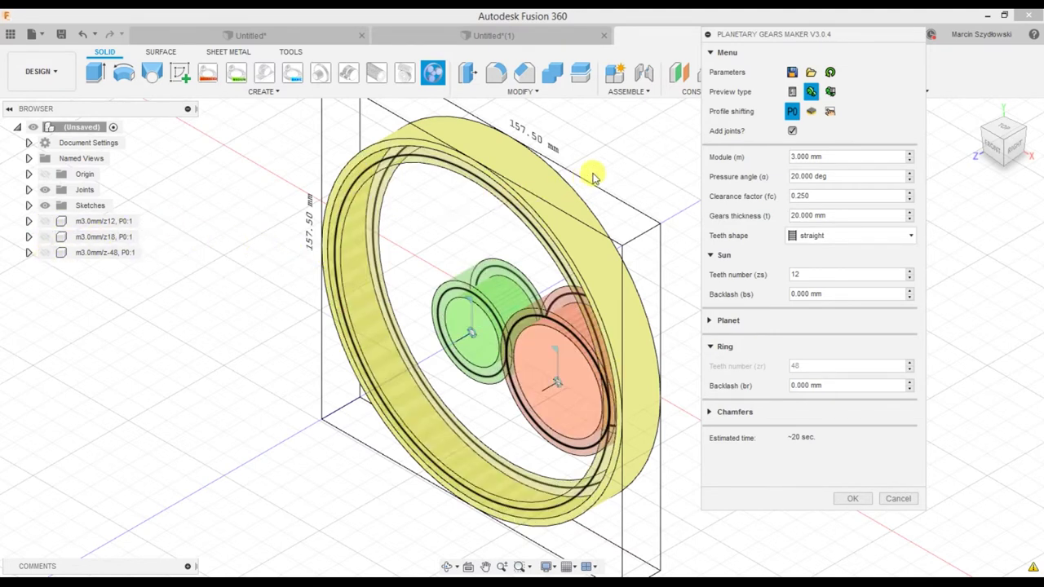
left_click(819, 113)
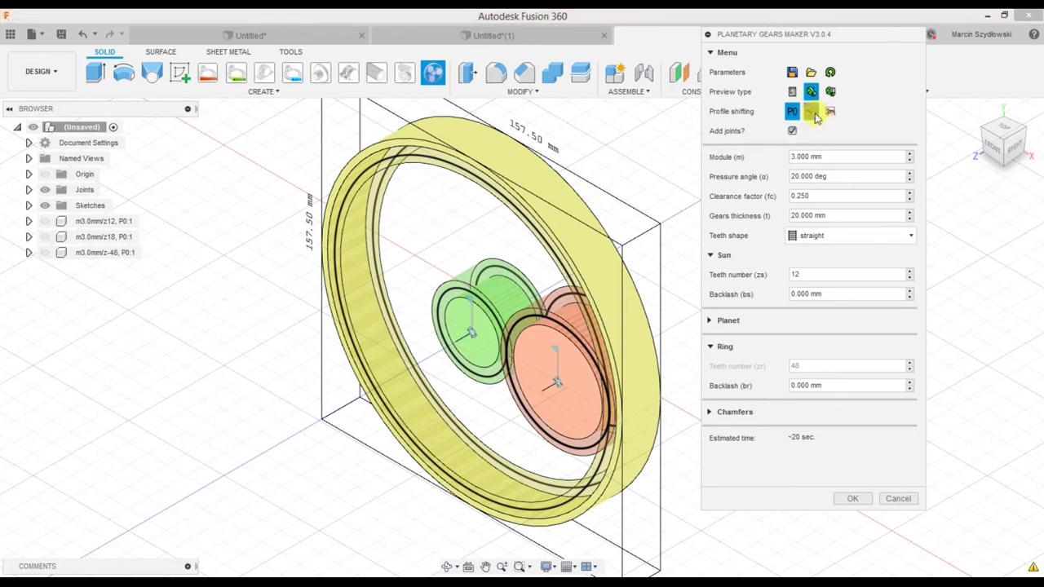
left_click(909, 382)
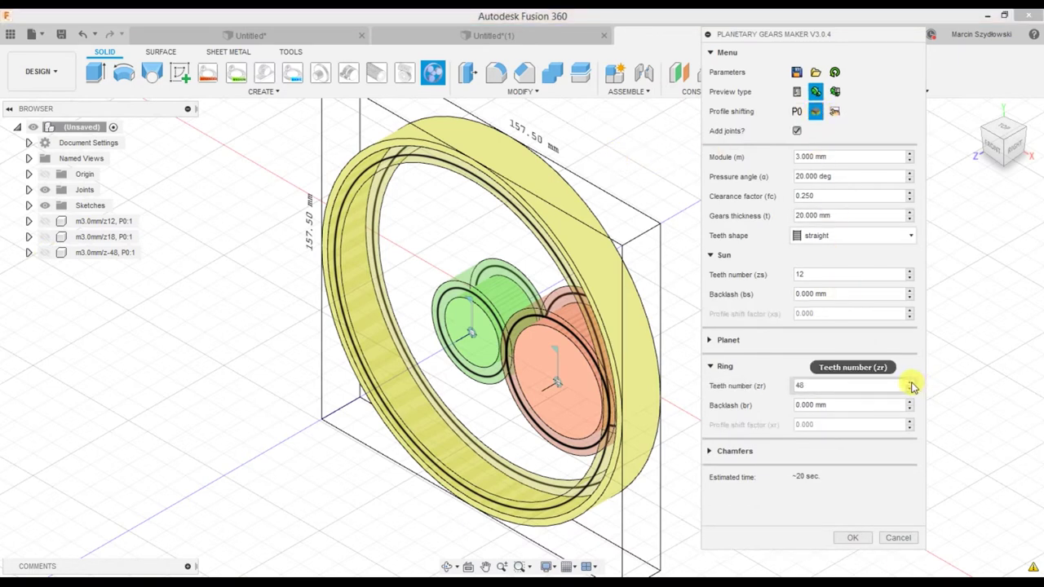
Zoom in on the sun and planet and switch to the annotated preview type
scroll(517, 355, "up", 5)
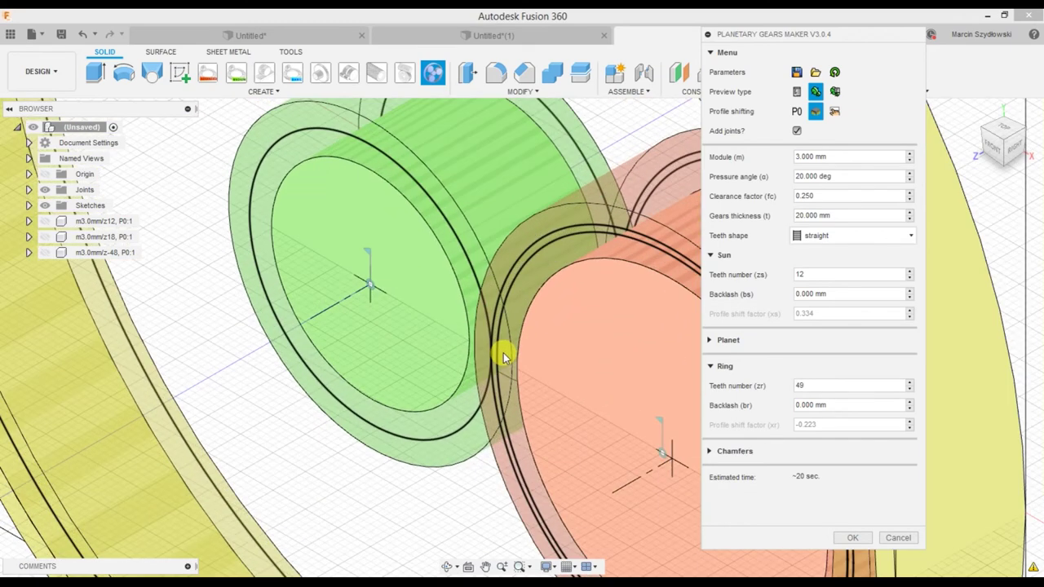
scroll(601, 372, "up", 3)
middle_click_drag(601, 373, 415, 269)
middle_click_drag(478, 345, 553, 353)
scroll(553, 351, "down", 5)
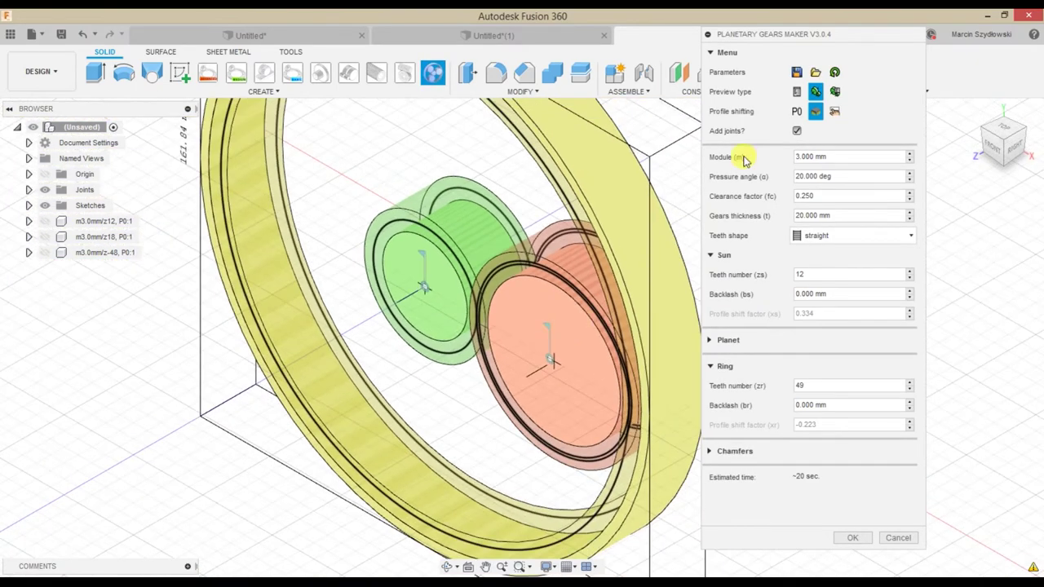
left_click(834, 91)
Orbit the annotated preview and toggle the sun, planet and ring bodies on and off
scroll(515, 273, "down", 5)
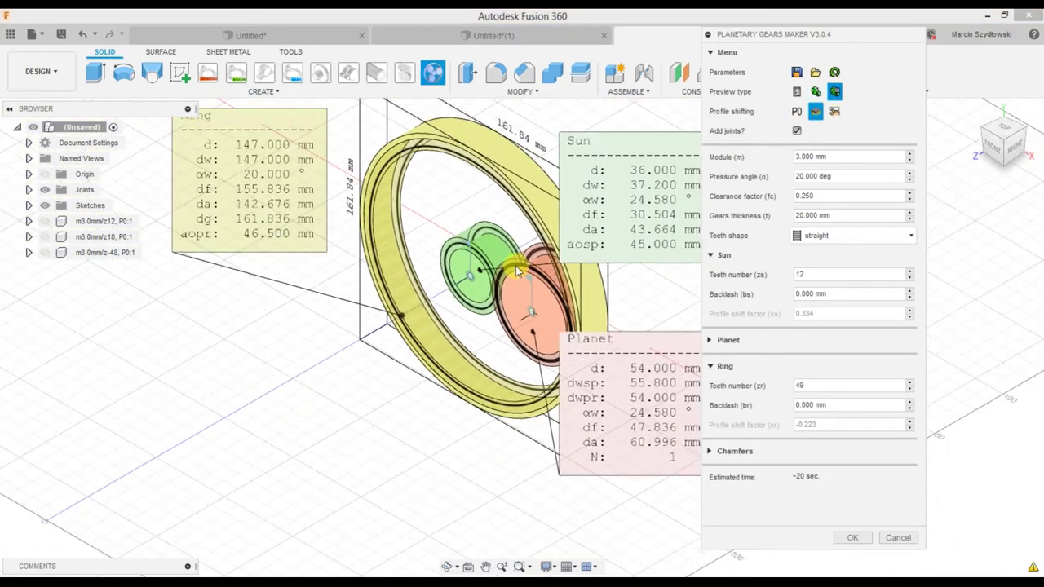
middle_click_drag(481, 367, 488, 364)
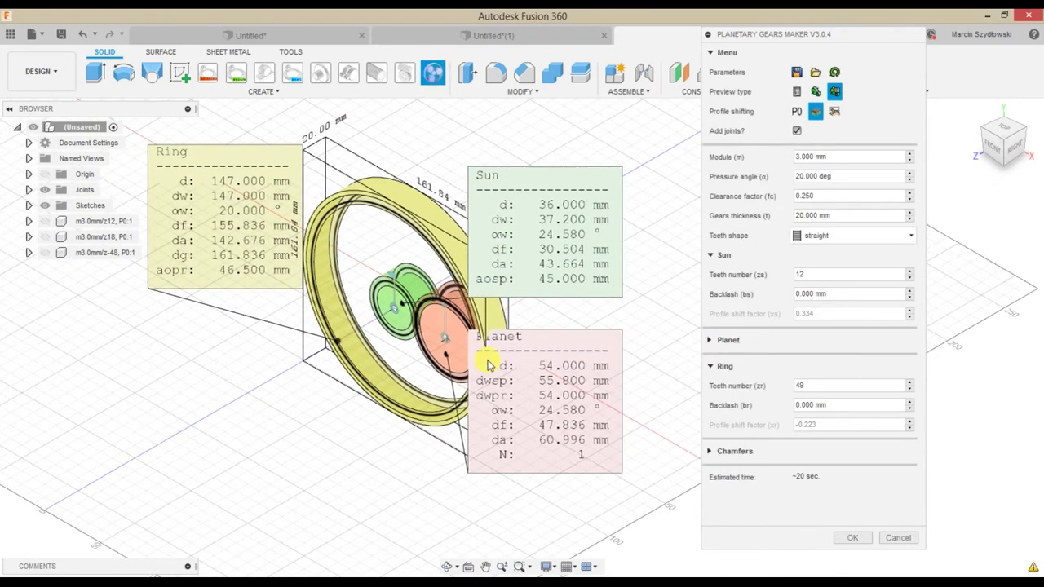
middle_click_drag(529, 330, 81, 254, "shift")
left_click(44, 225)
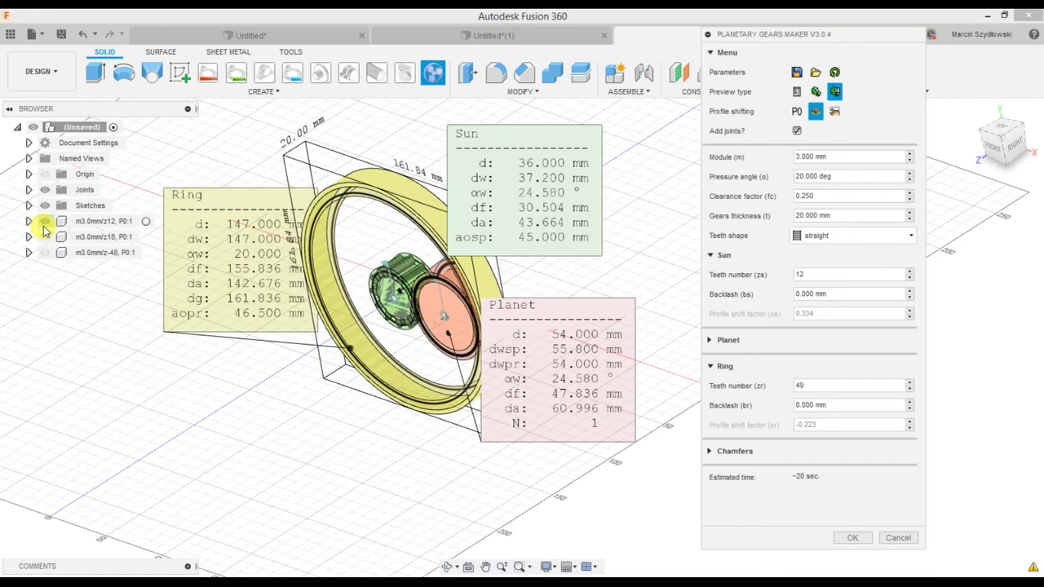
left_click(44, 237)
left_click(44, 253)
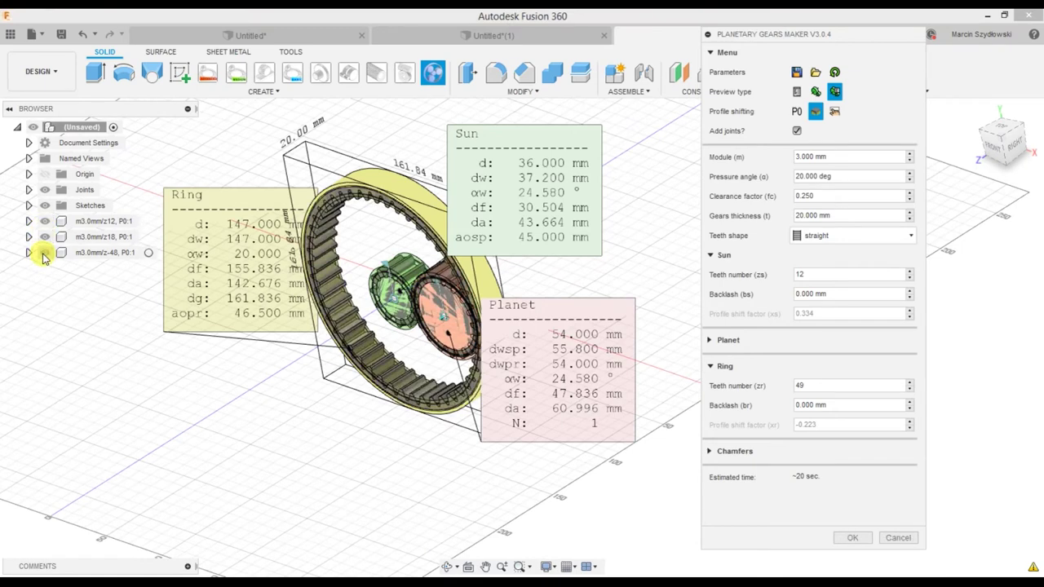
left_click(44, 253)
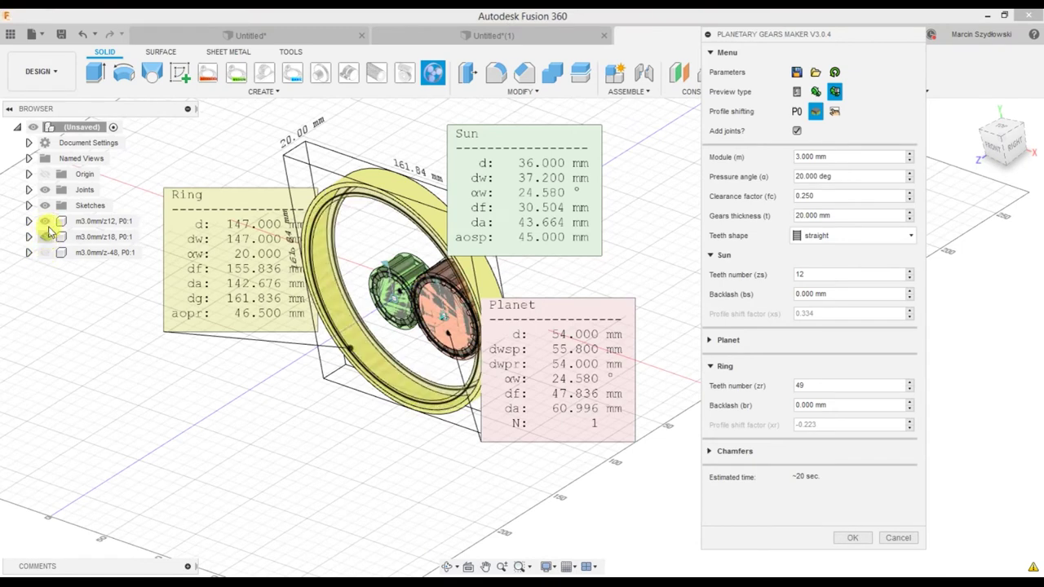
left_click(44, 237)
left_click(45, 222)
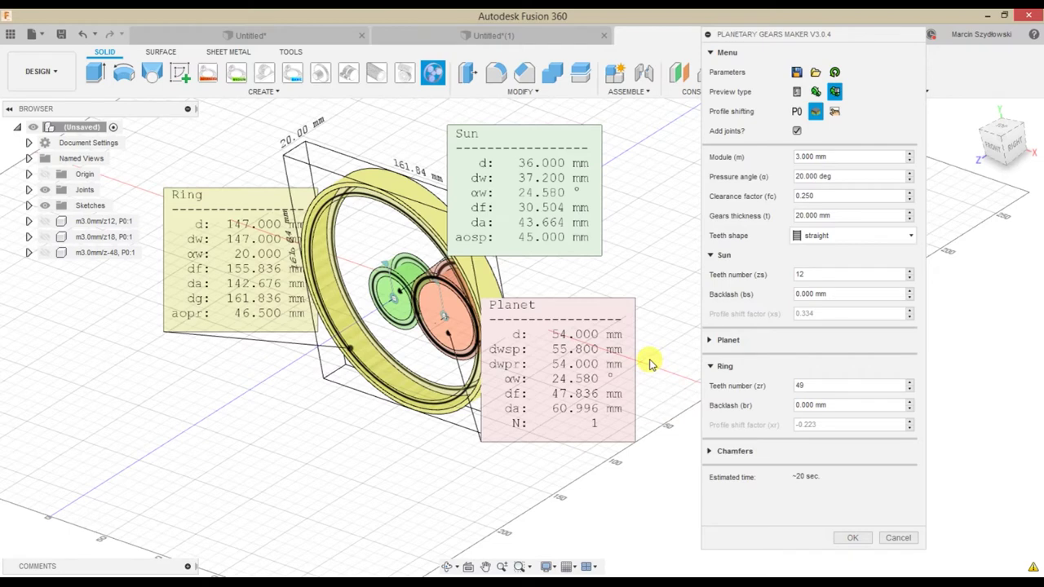
Return to simplified preview, keep Add joints on, generate the gears, and select sun component m3.0mm/z12
left_click(816, 92)
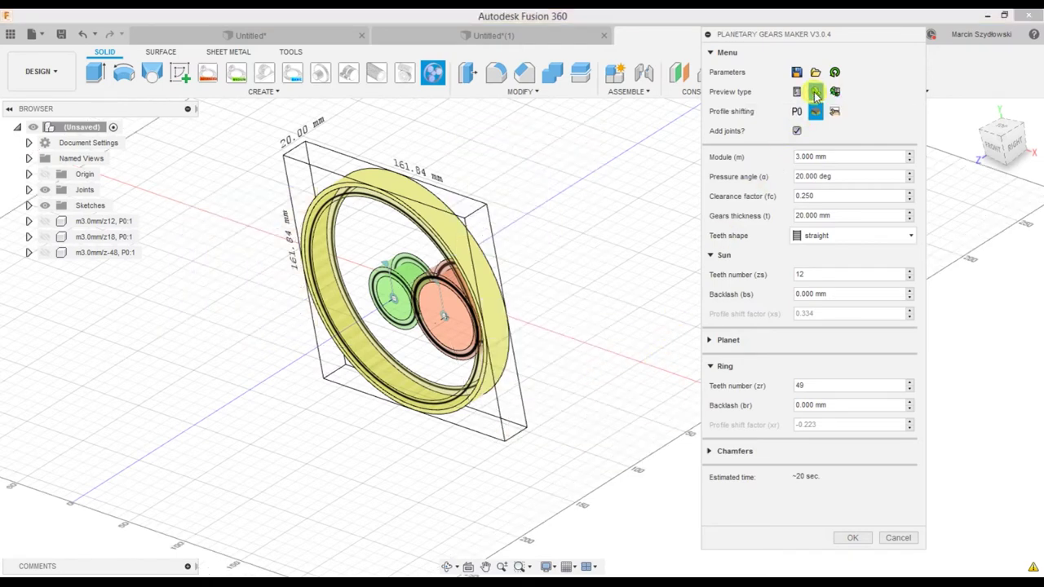
left_click(797, 132)
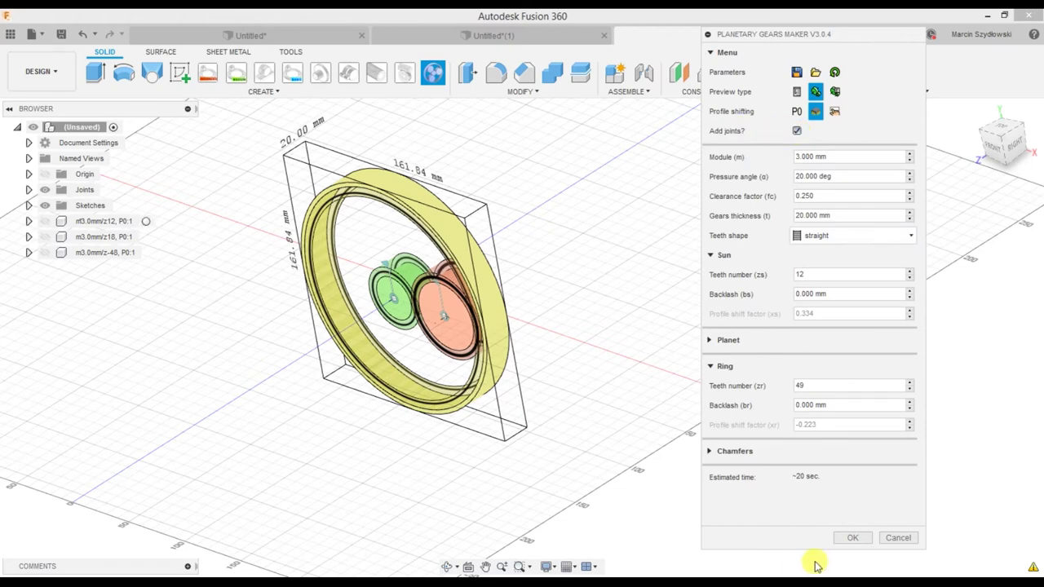
left_click(889, 541)
left_click(100, 221)
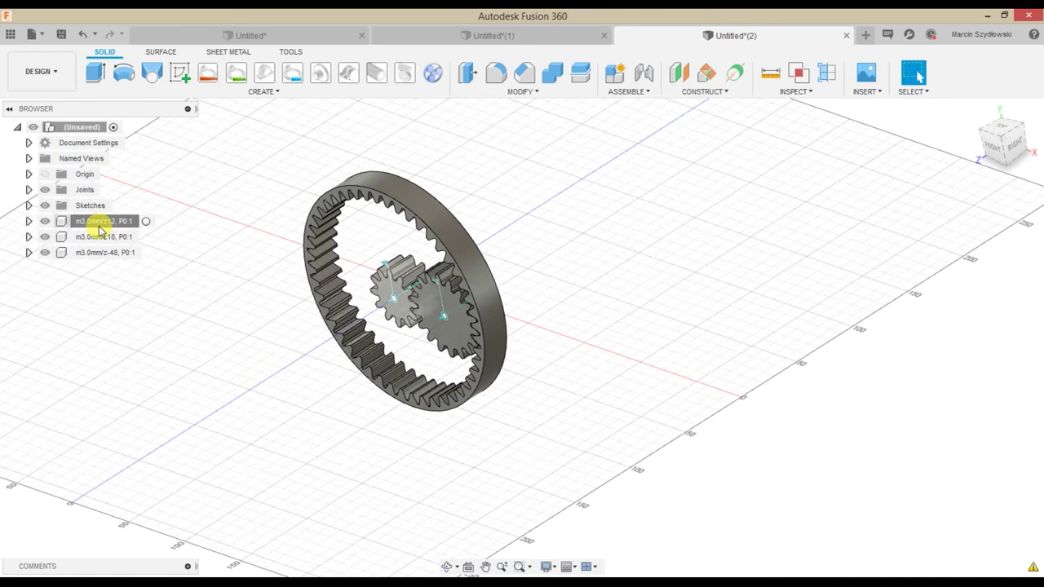
Select the m3.0mm/z12 sun gear's Properties description holding the motion formulas, then switch to Notepad
right_click(99, 221)
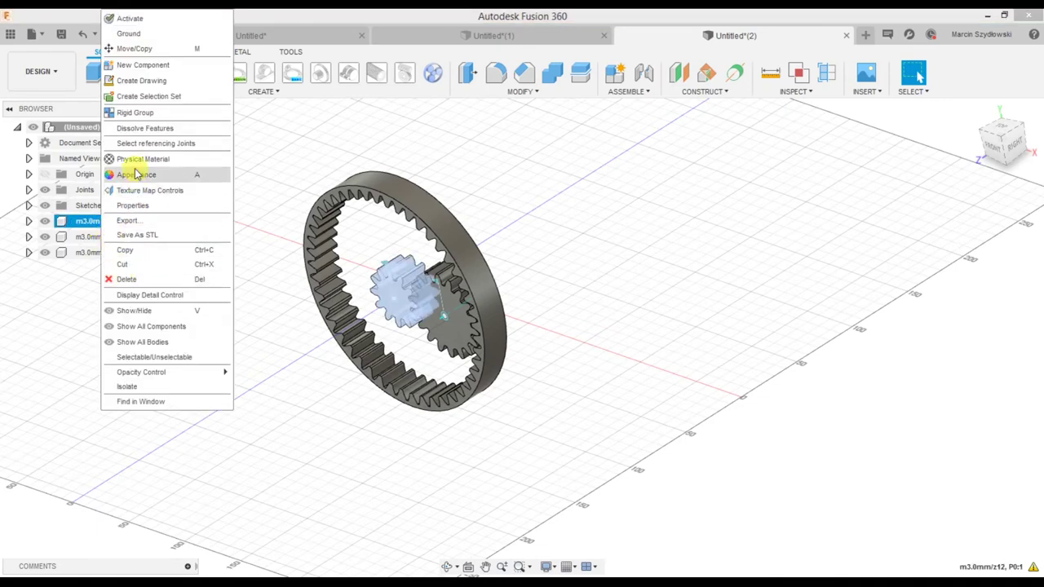
left_click(131, 207)
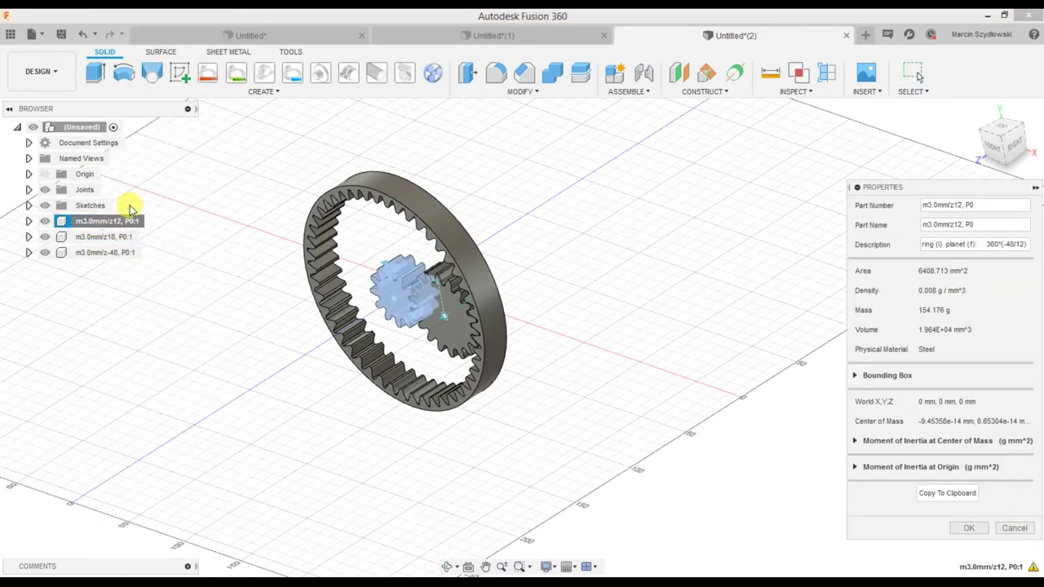
left_click(946, 246)
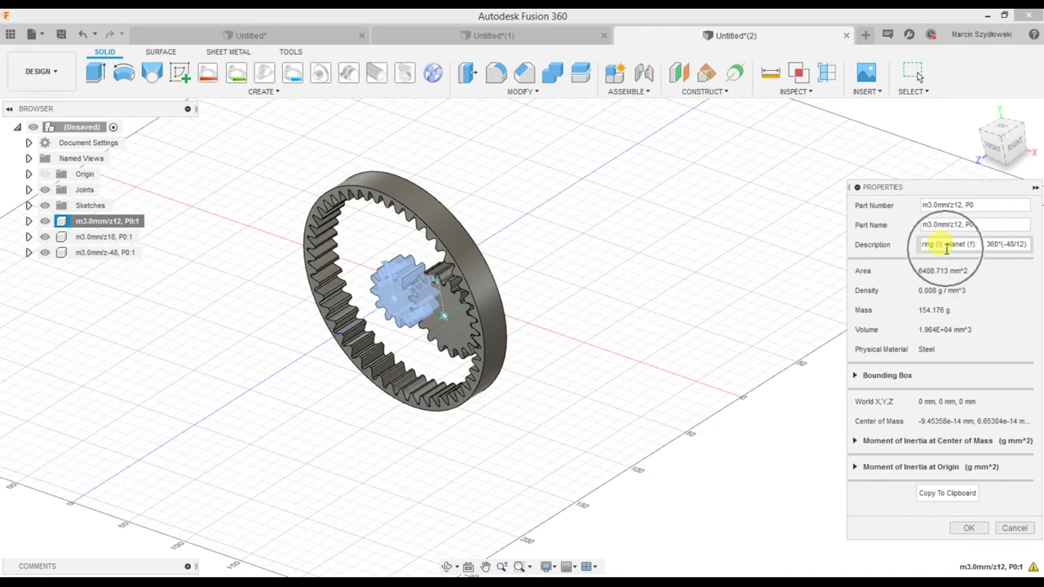
key("ctrl+a")
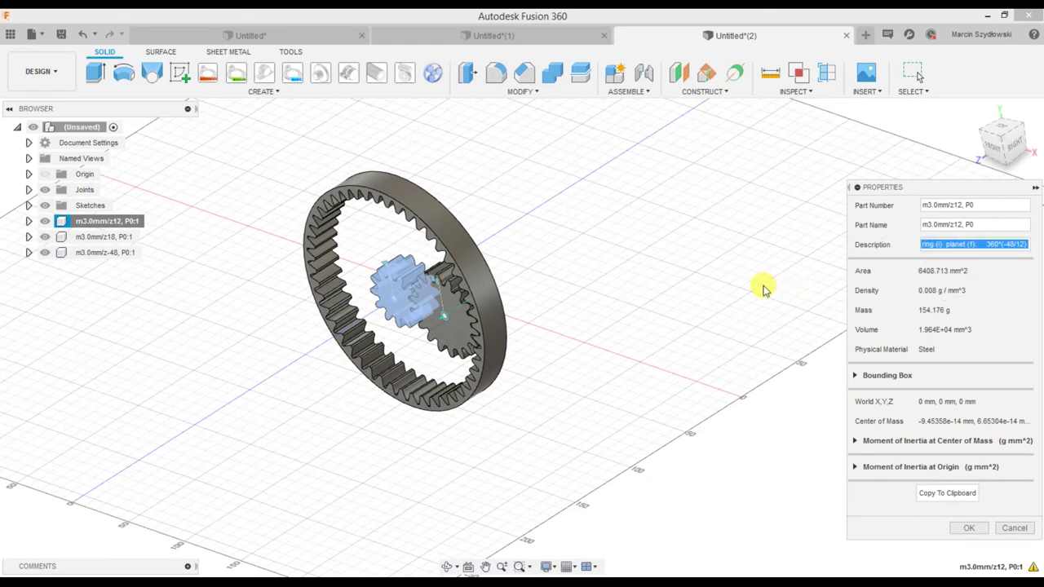
key("alt+Tab")
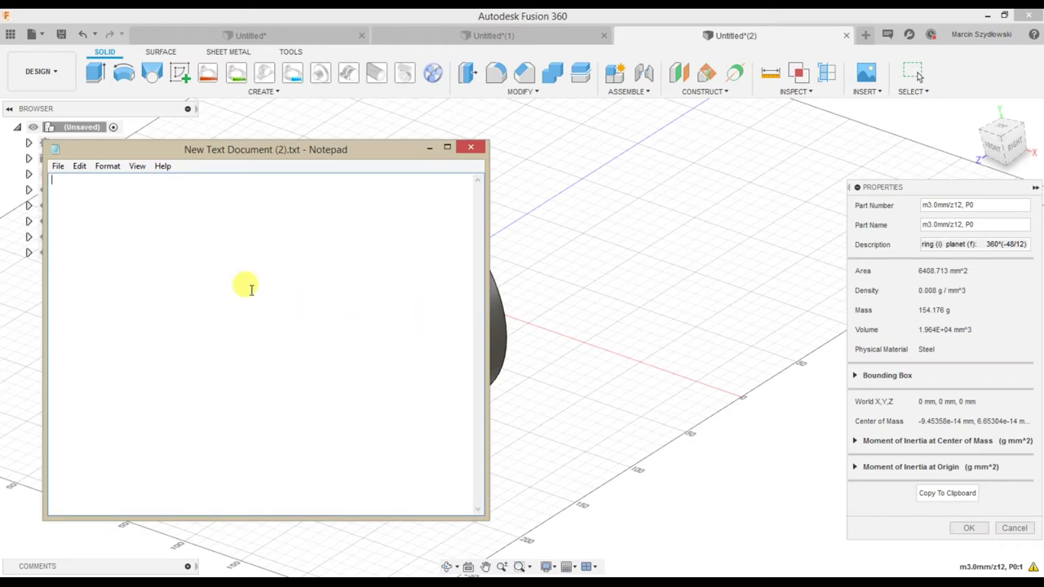
Paste the gear report into Notepad and highlight the sun-to-ring formula 360*(-12/48)
key("ctrl+v")
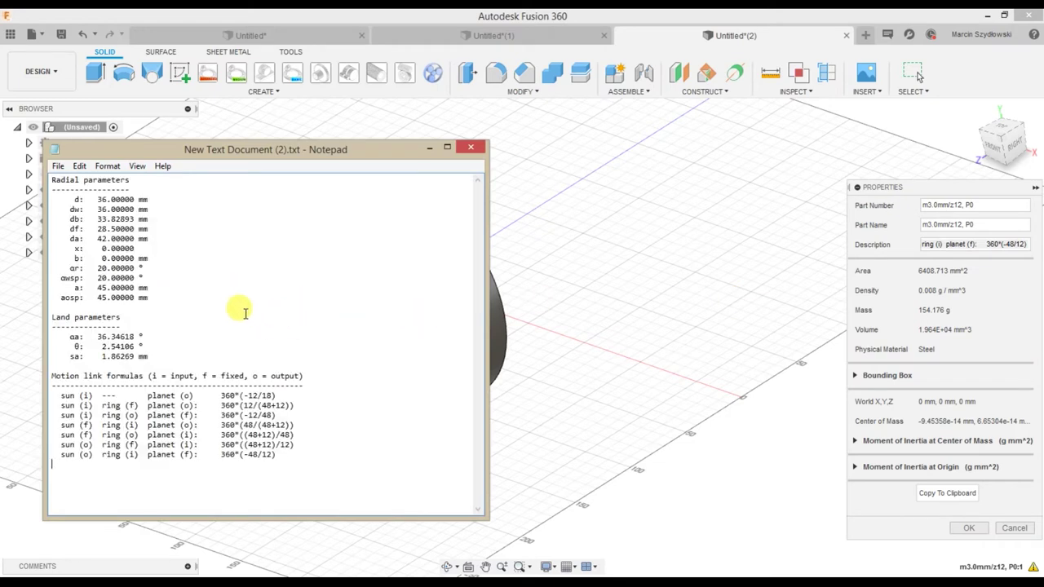
left_click(241, 373)
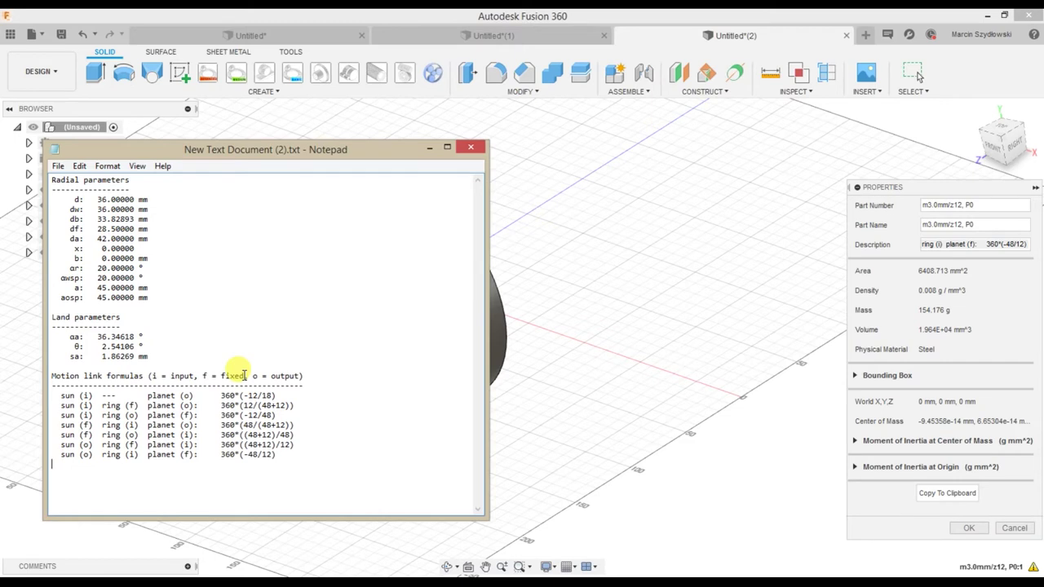
left_click_drag(49, 376, 100, 371)
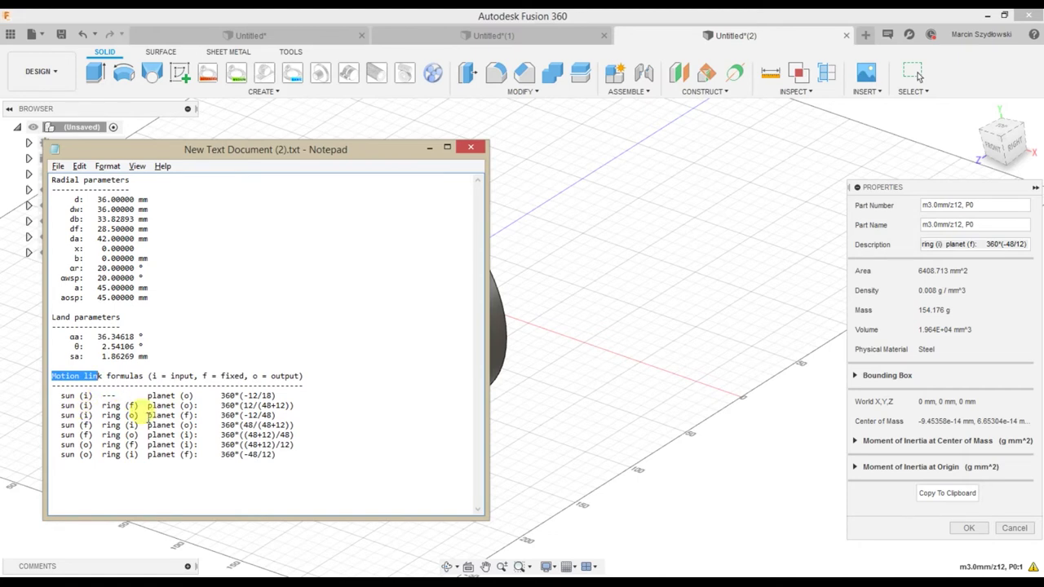
left_click_drag(61, 414, 275, 416)
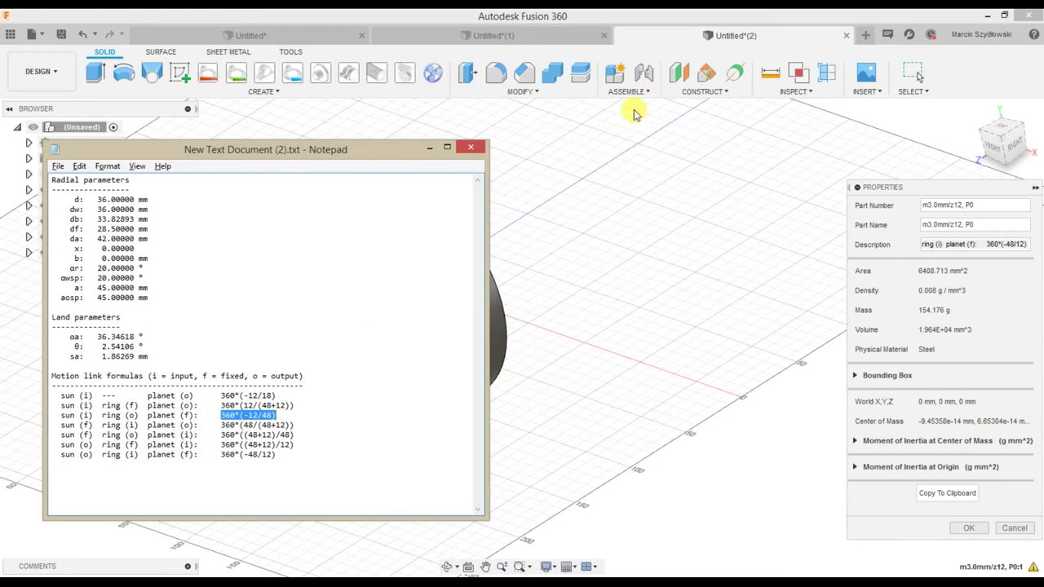
left_click(657, 38)
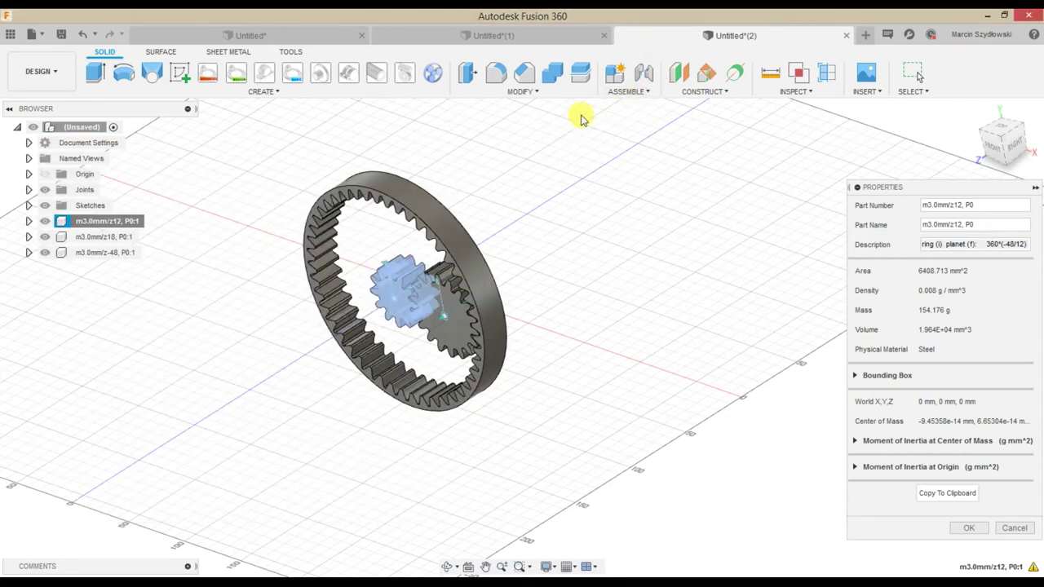
Link the Sun and Ring joints with ring angle 360*(-12/48), creating Motion Link 4
key("Escape")
left_click(642, 91)
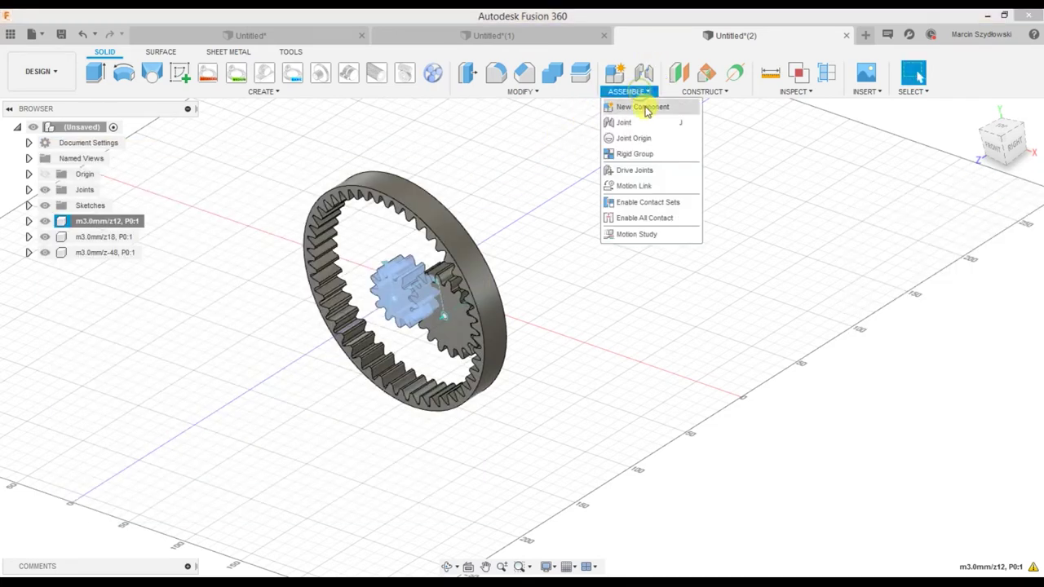
left_click(635, 185)
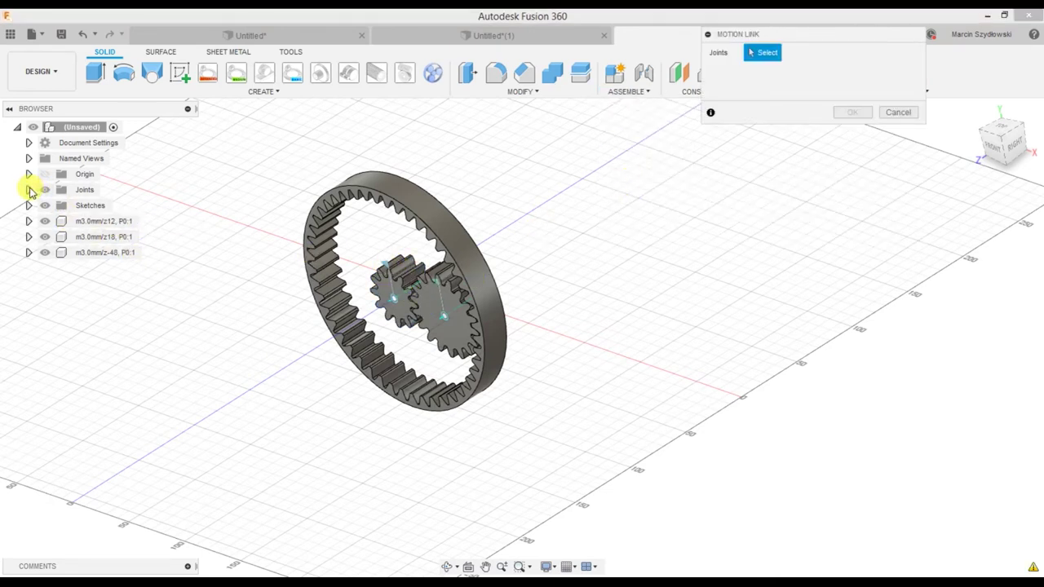
left_click(30, 189)
left_click(96, 205)
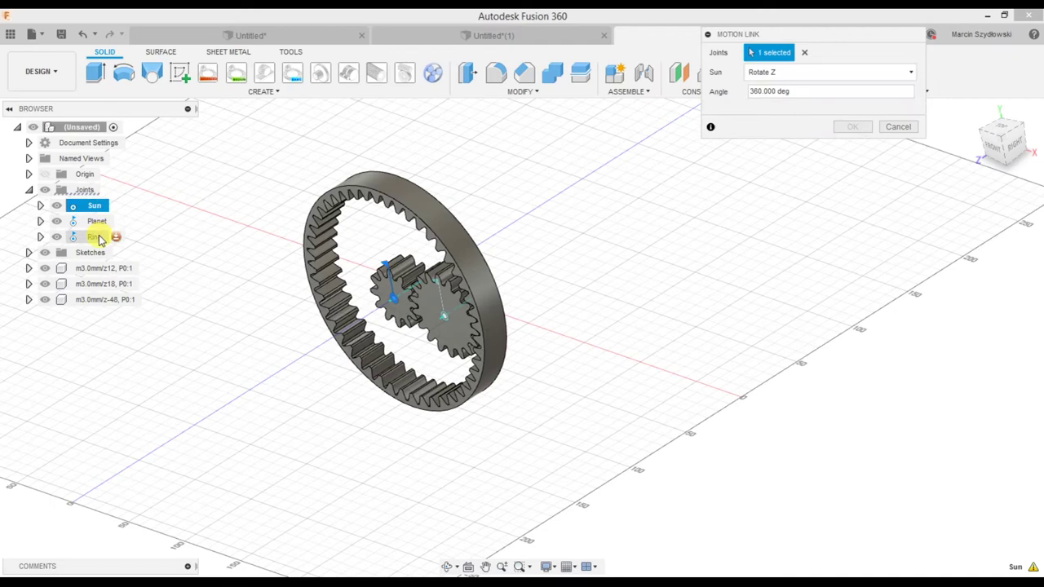
left_click(96, 238)
left_click_drag(792, 131, 737, 128)
type("360*(-12/48)")
left_click(849, 206)
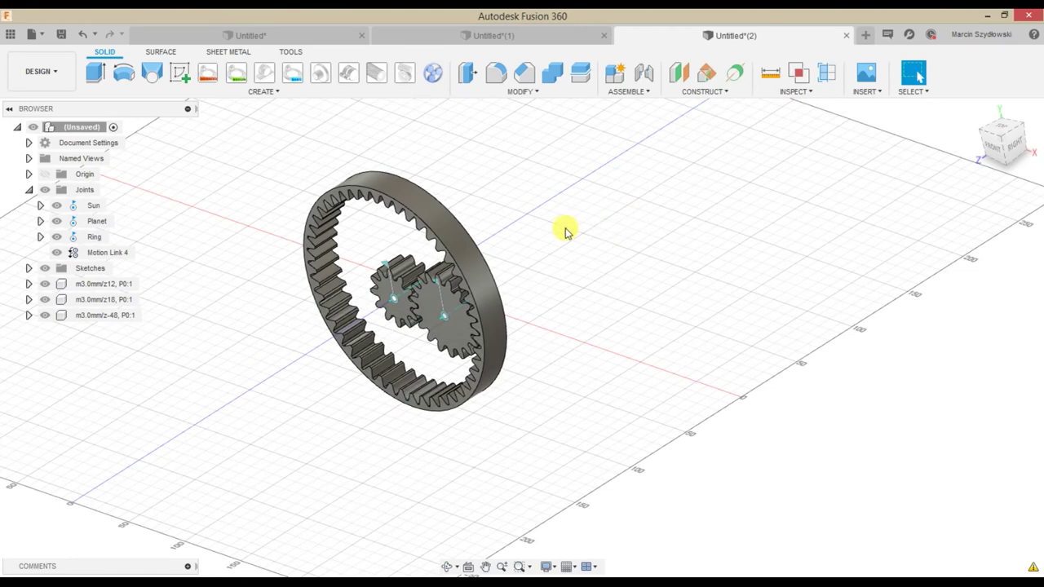
Copy the sun-to-planet formula 360*(-12/18) from the Notepad gear notes
key("alt+Tab")
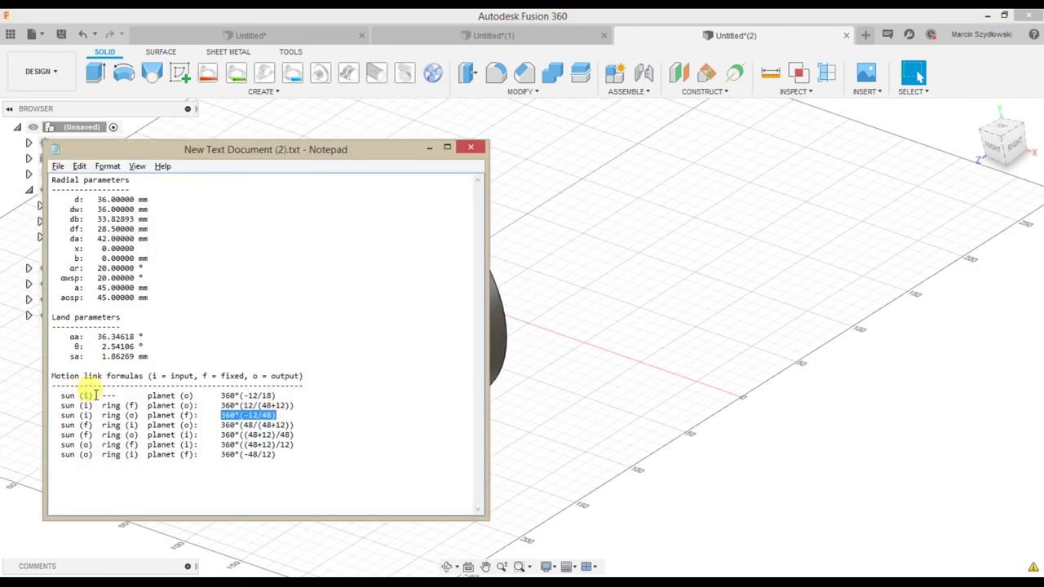
left_click_drag(61, 396, 311, 399)
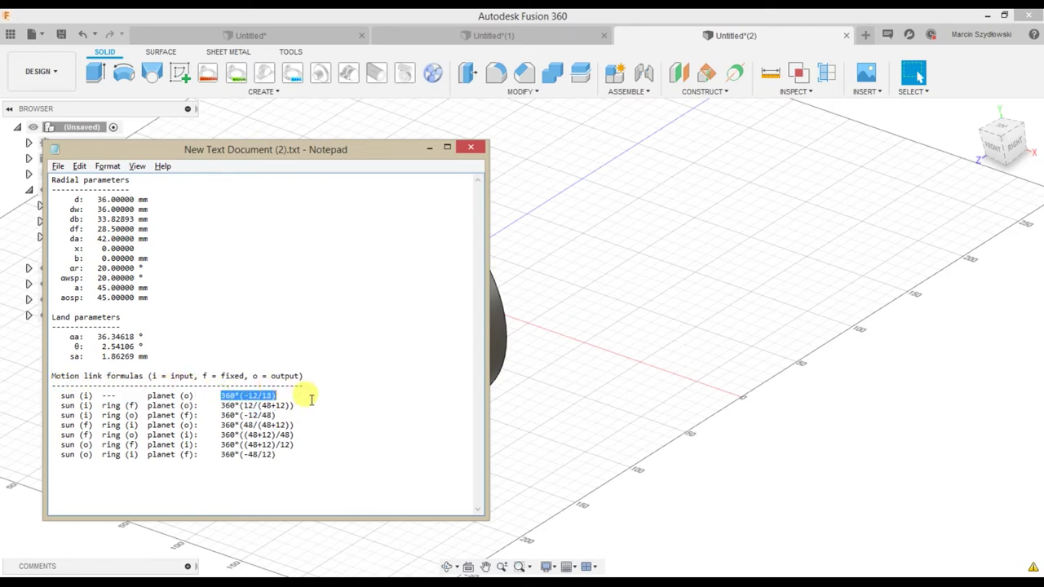
key("alt+Tab")
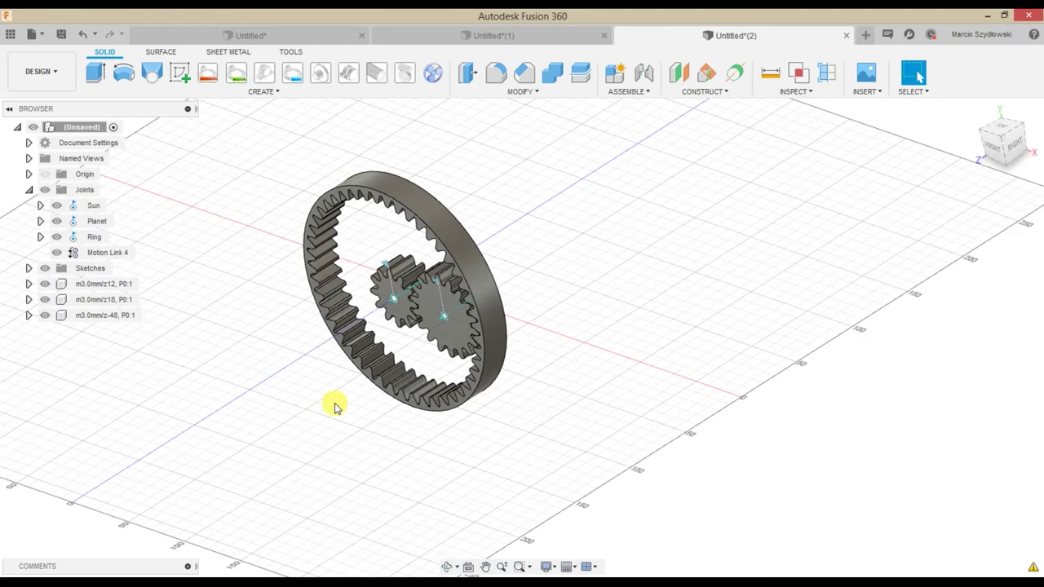
Add a motion link from the Sun joint to the Planet joint with planet angle 360*(-12/18)
left_click(646, 92)
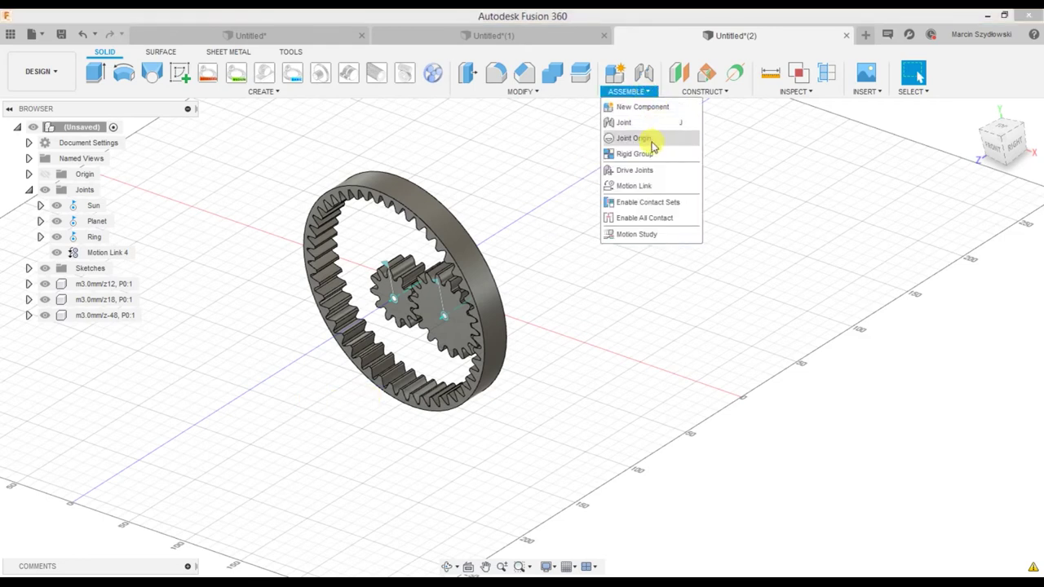
left_click(649, 187)
left_click(94, 206)
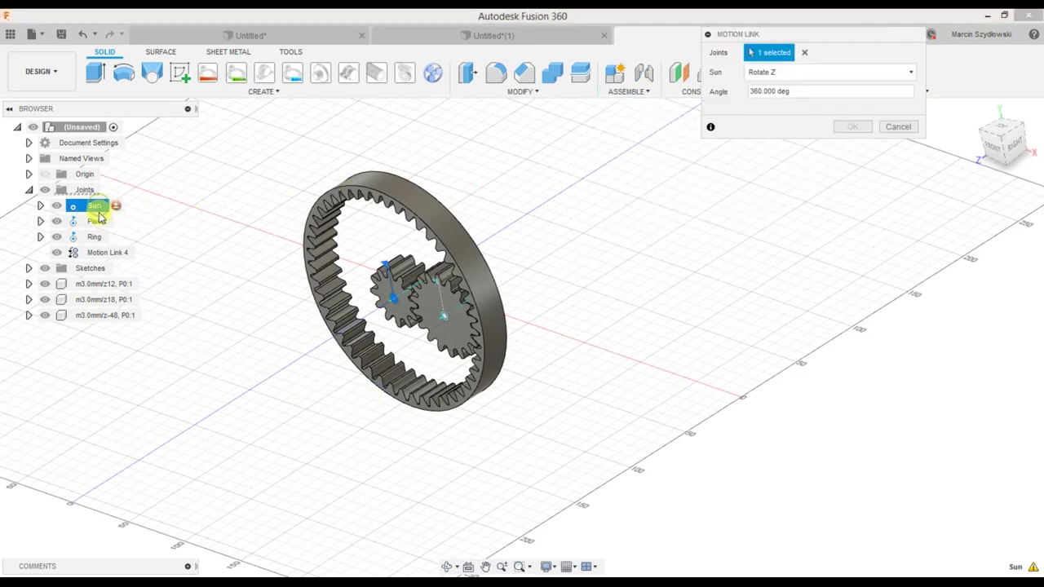
left_click(102, 221)
left_click_drag(867, 130, 744, 130)
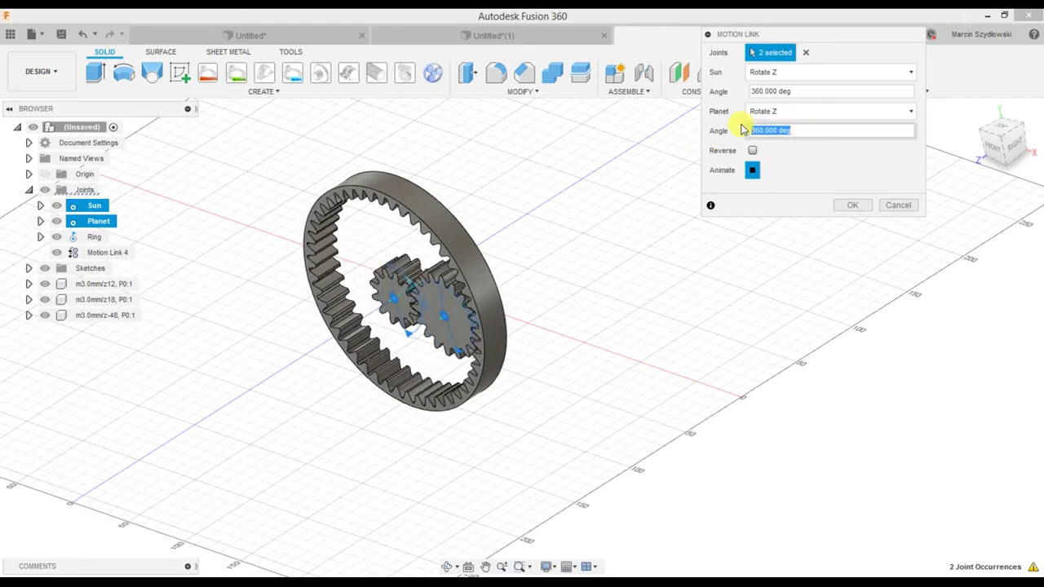
left_click(846, 205)
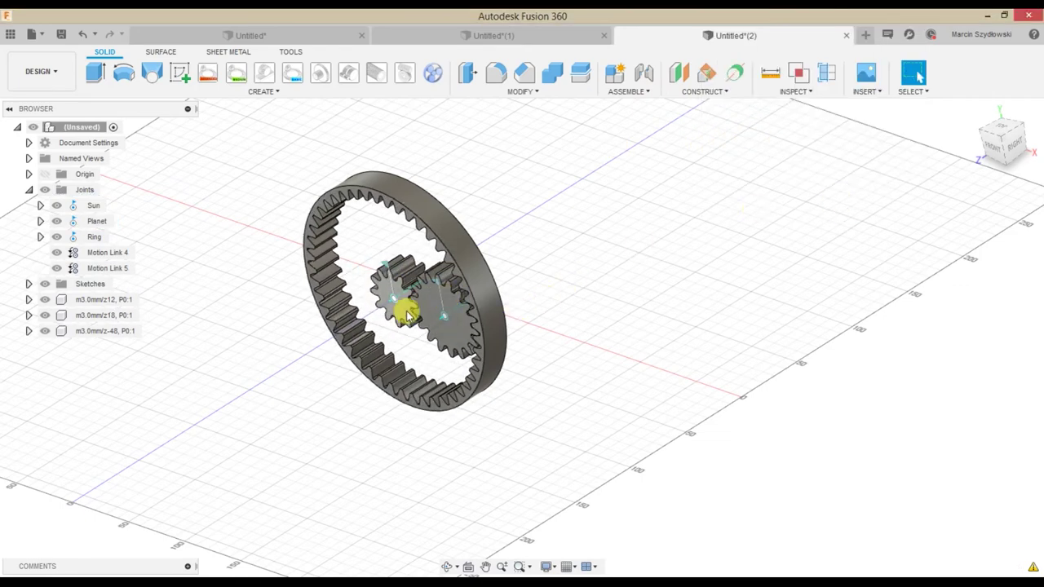
scroll(408, 310, "up", 5)
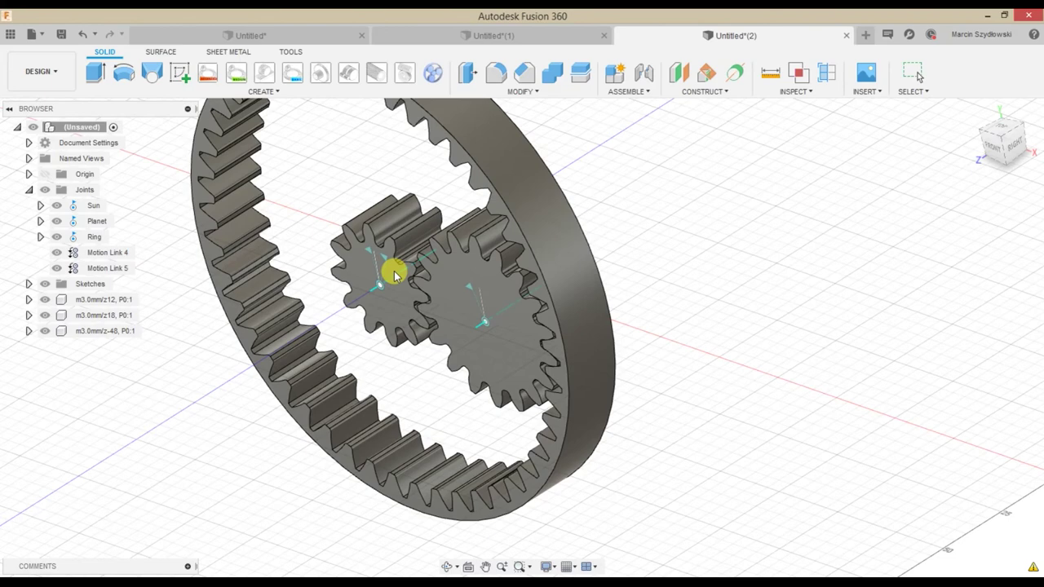
Hide the joint markers and collapse the Joints folder
scroll(453, 275, "down", 4)
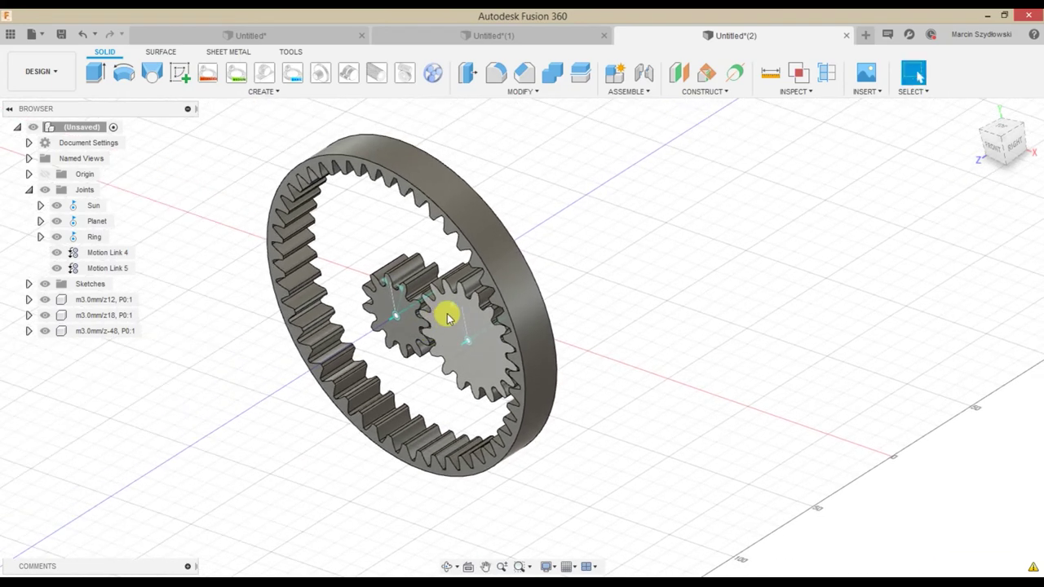
scroll(449, 316, "up", 10)
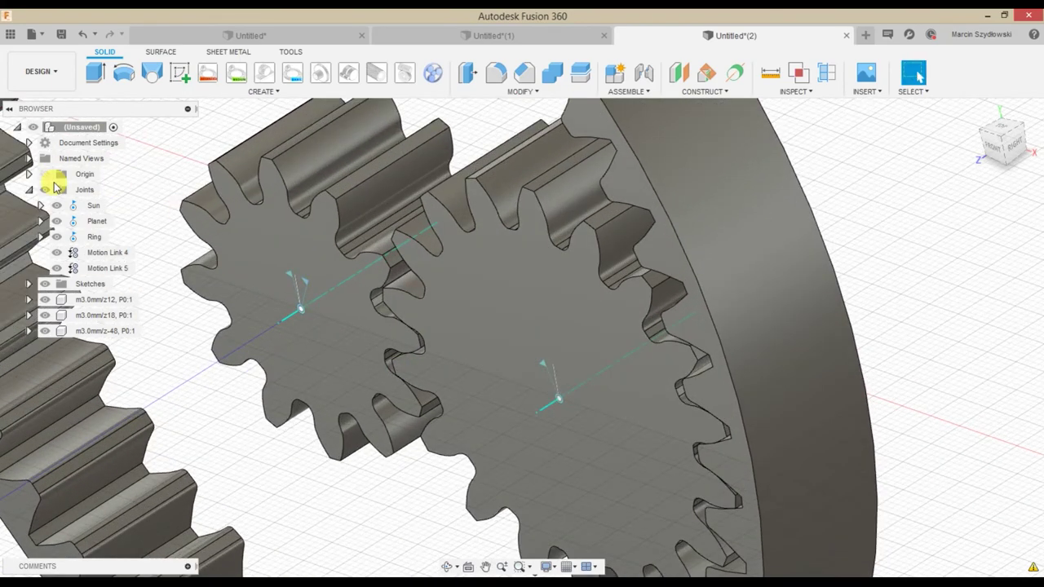
left_click(44, 190)
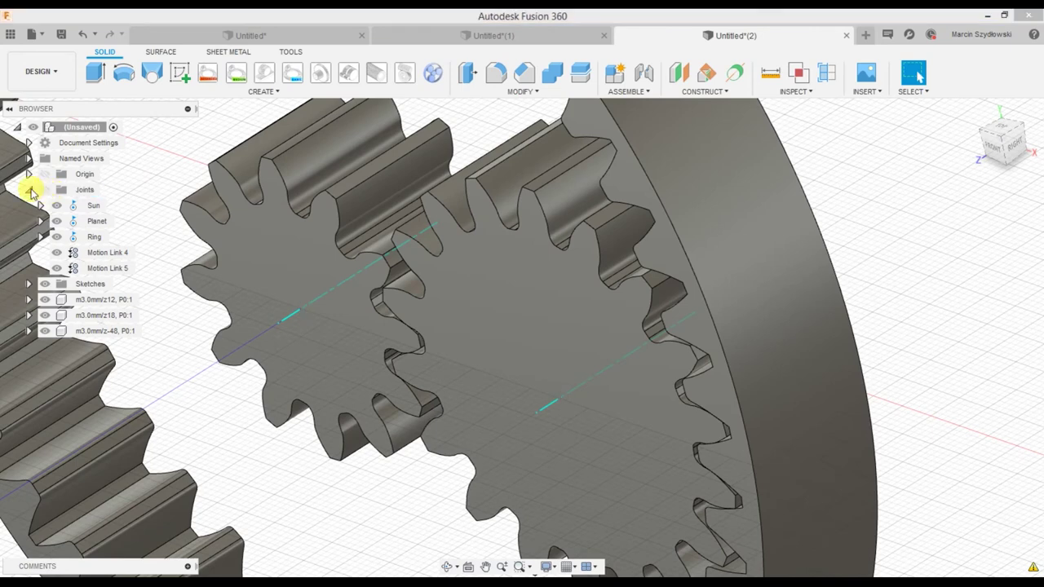
left_click(28, 189)
middle_click_drag(423, 328, 443, 303)
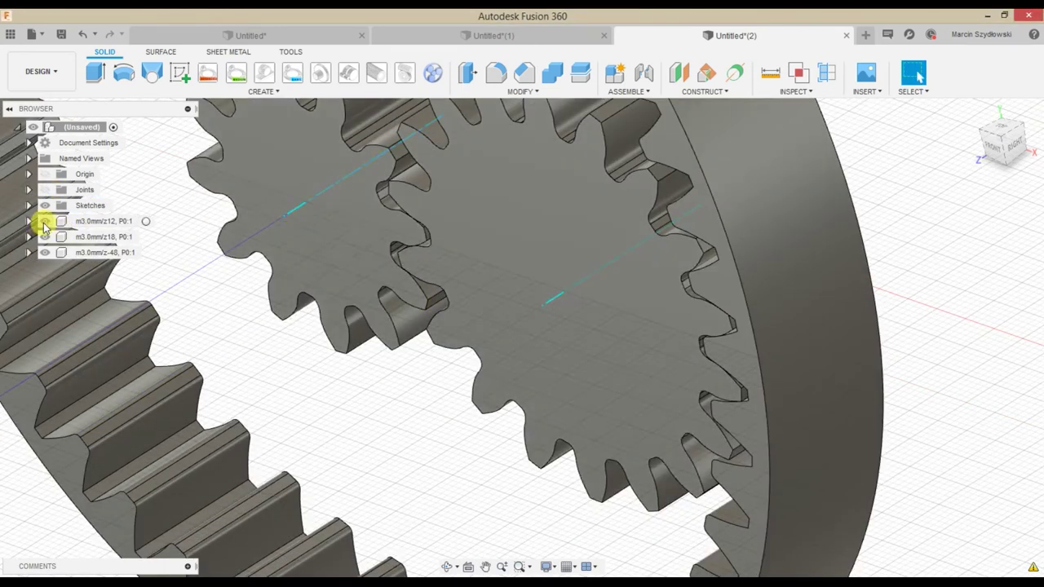
Check the 18-tooth gear's Rotation axis in its Construction folder, then start a new sketch
left_click(30, 238)
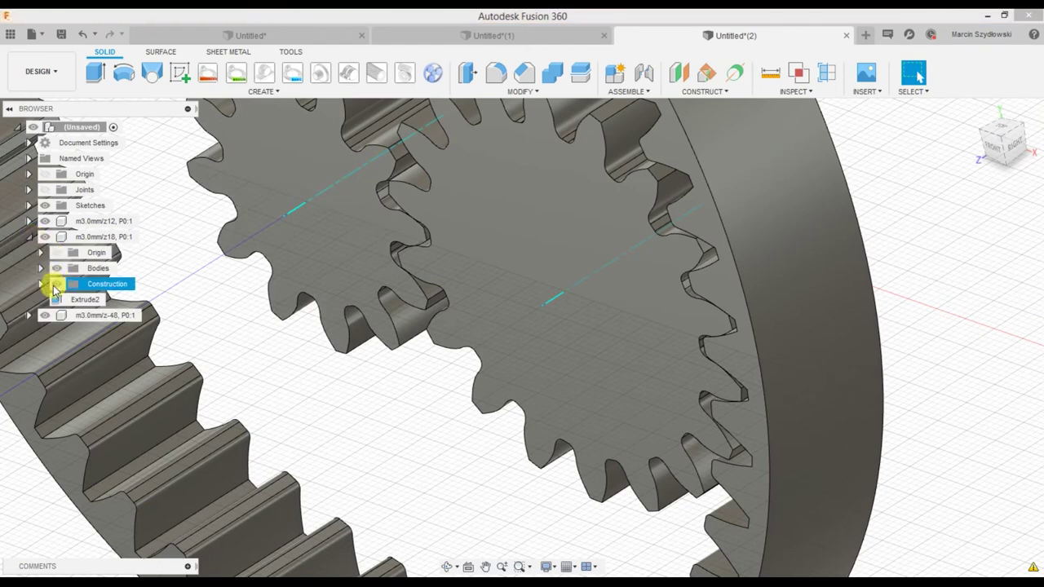
left_click(40, 284)
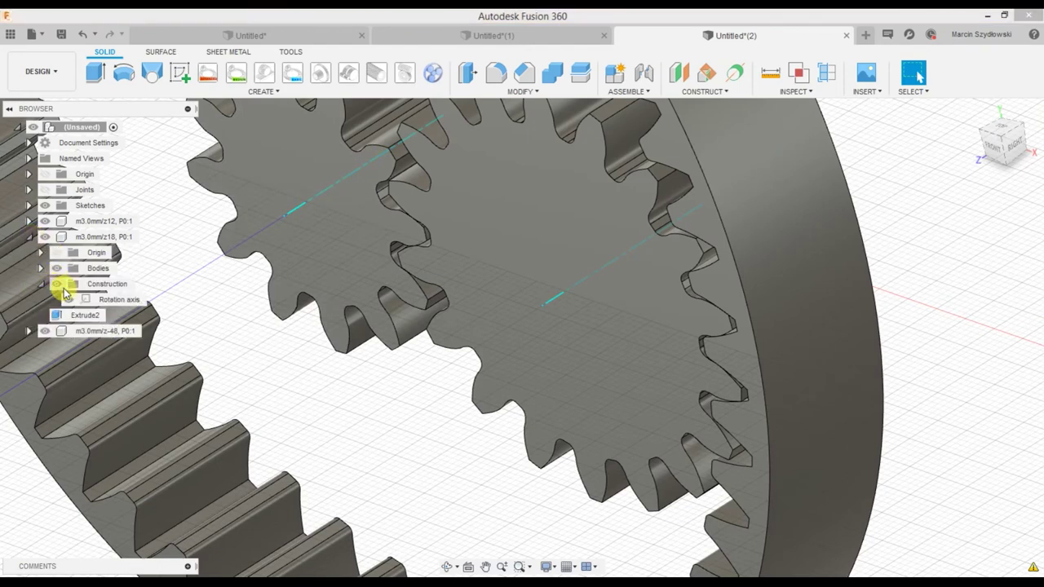
left_click(111, 299)
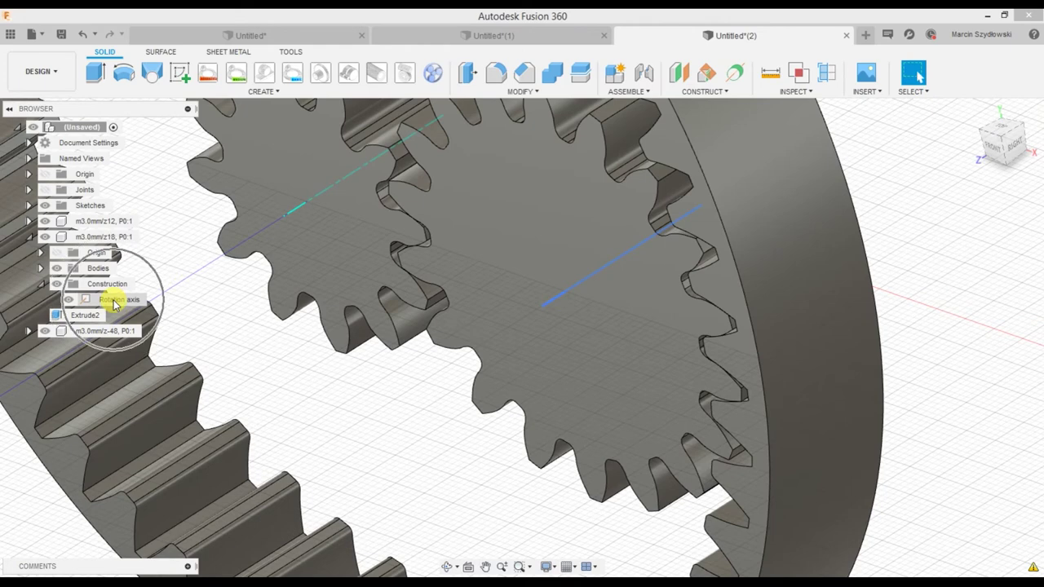
left_click(41, 282)
left_click(29, 236)
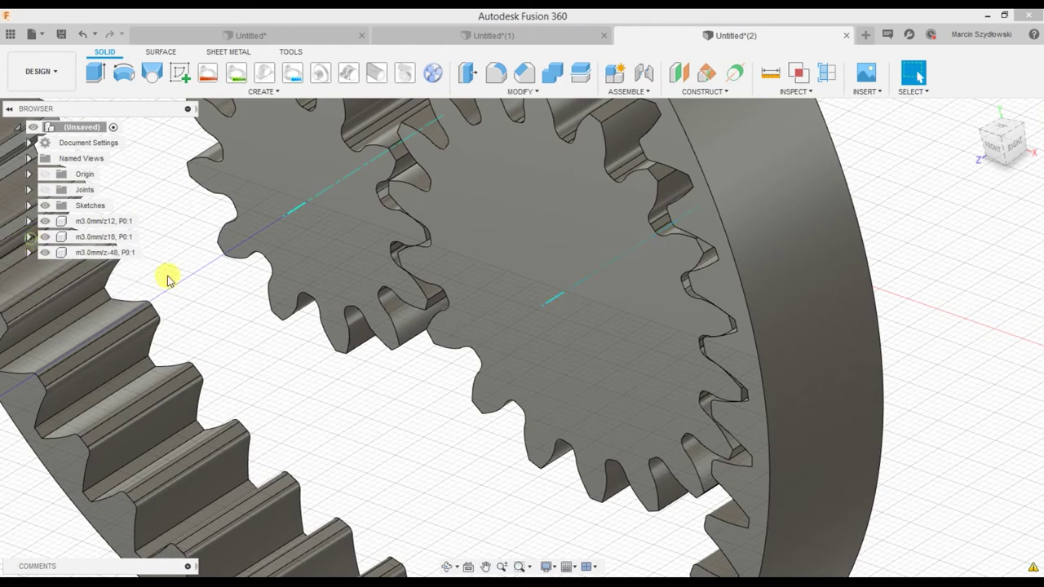
scroll(322, 326, "down", 2)
scroll(322, 326, "down", 2)
middle_click_drag(310, 317, 275, 154, "shift")
left_click(180, 73)
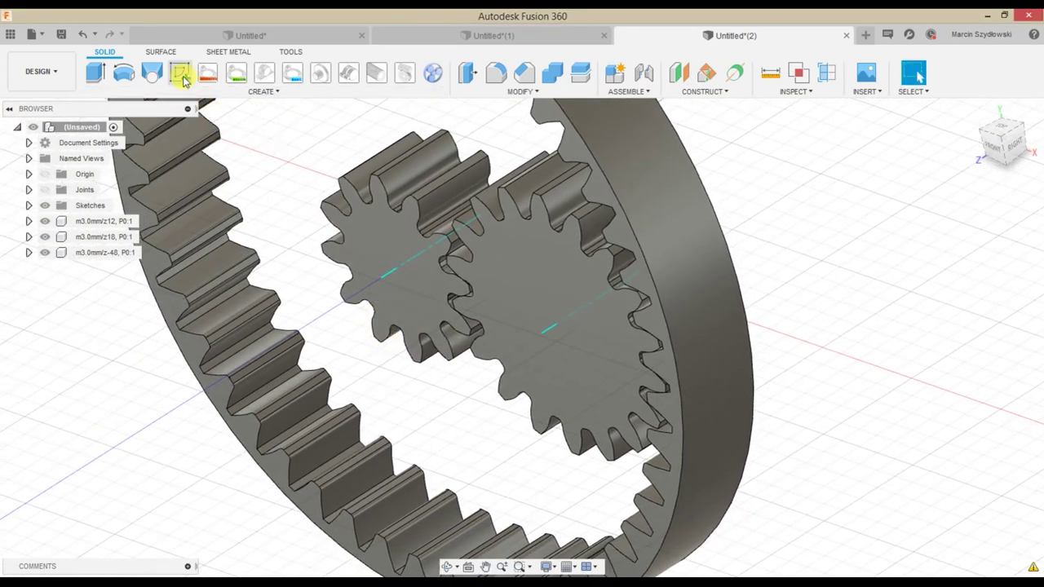
left_click(519, 295)
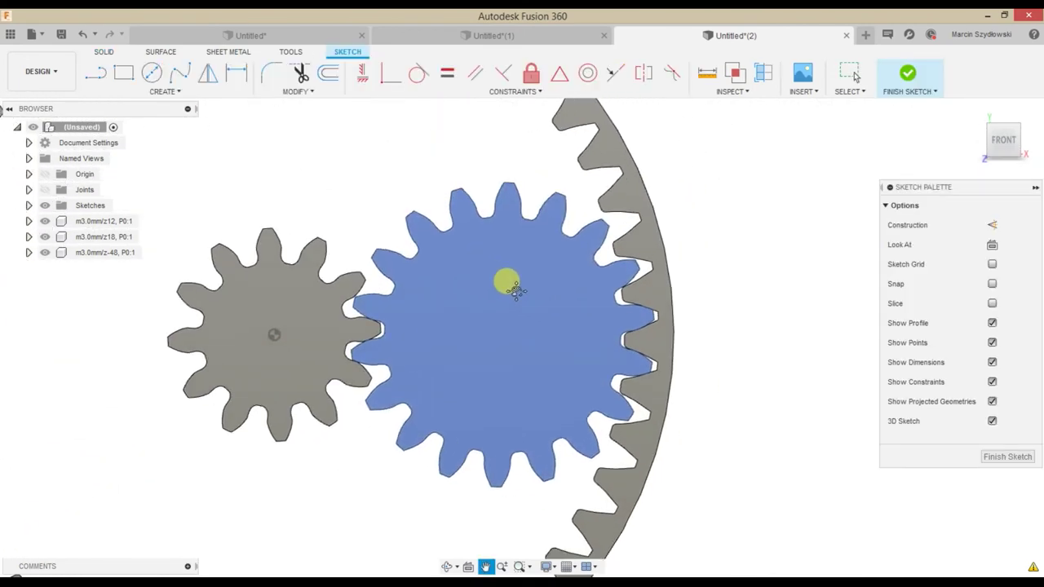
key("c")
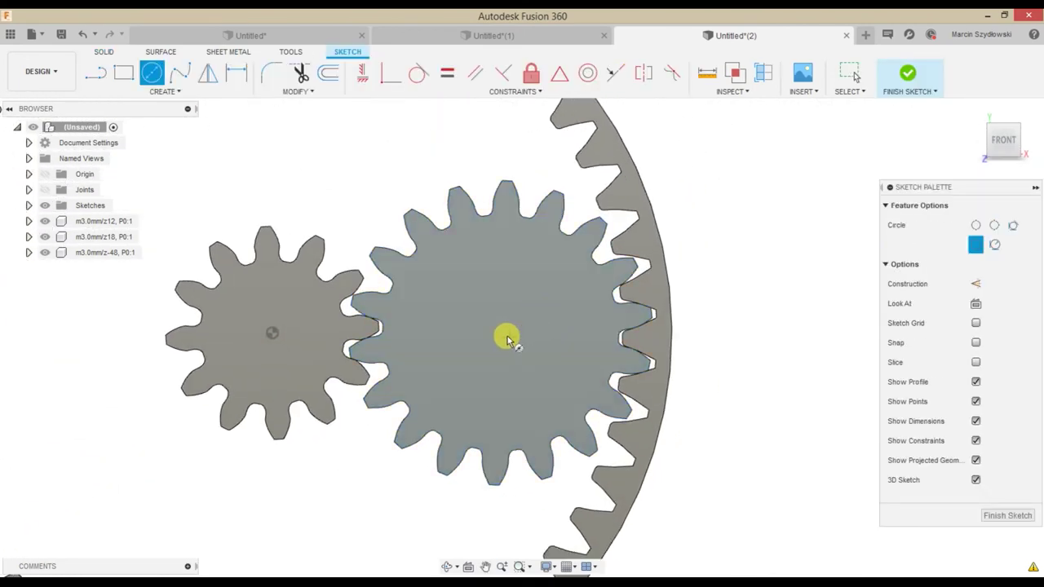
scroll(508, 347, "up", 5)
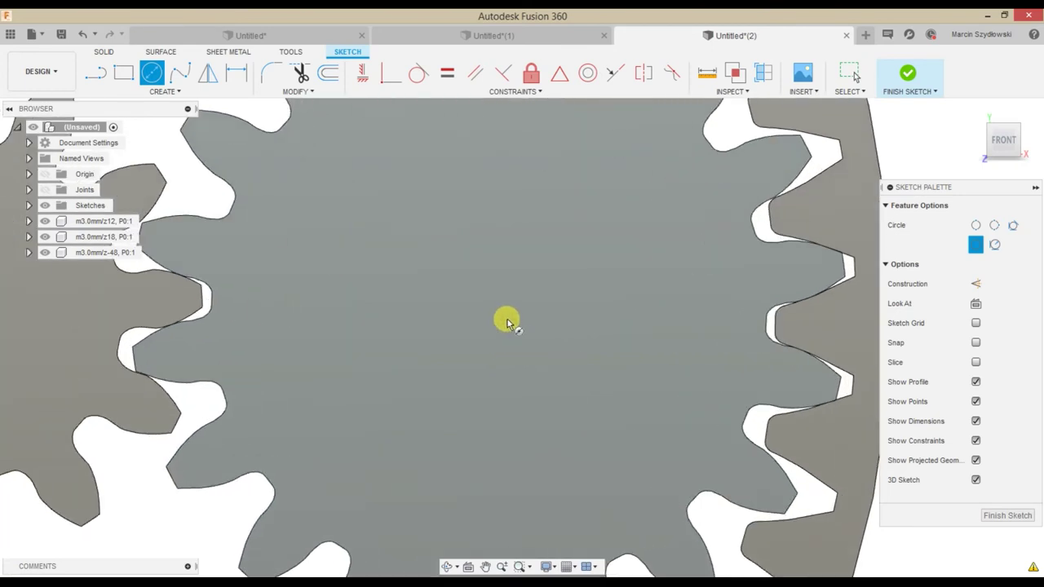
mouse_move(515, 319)
middle_mouse_down("shift")
mouse_move(510, 337)
mouse_move(478, 334)
middle_mouse_up("shift")
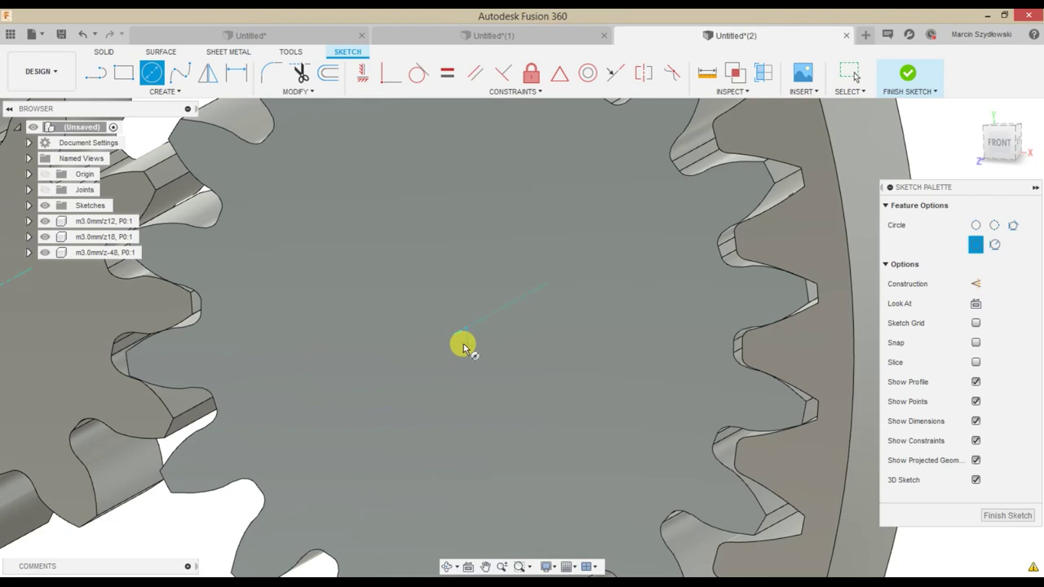
left_click(466, 328)
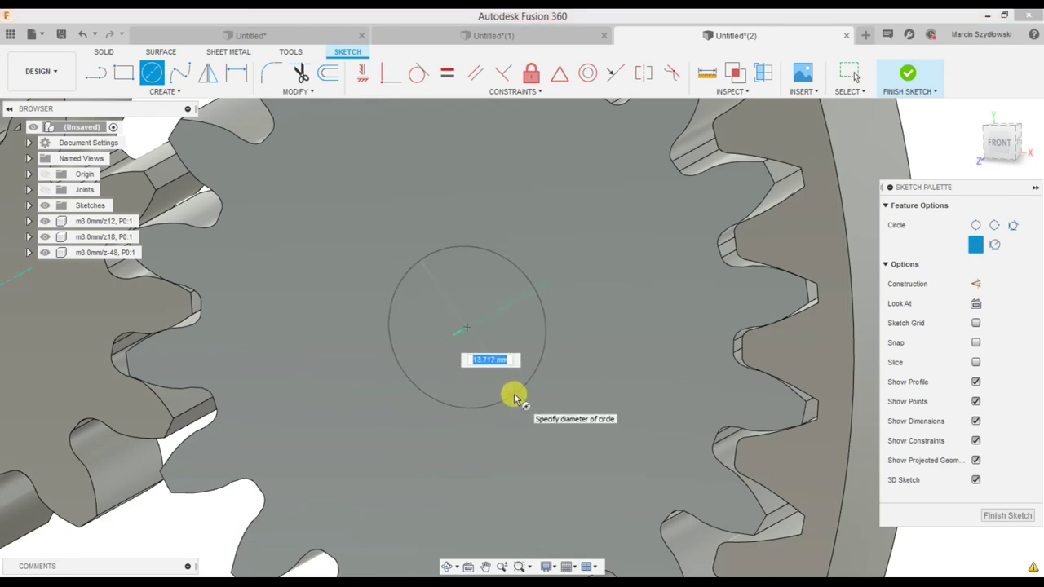
left_click(515, 398)
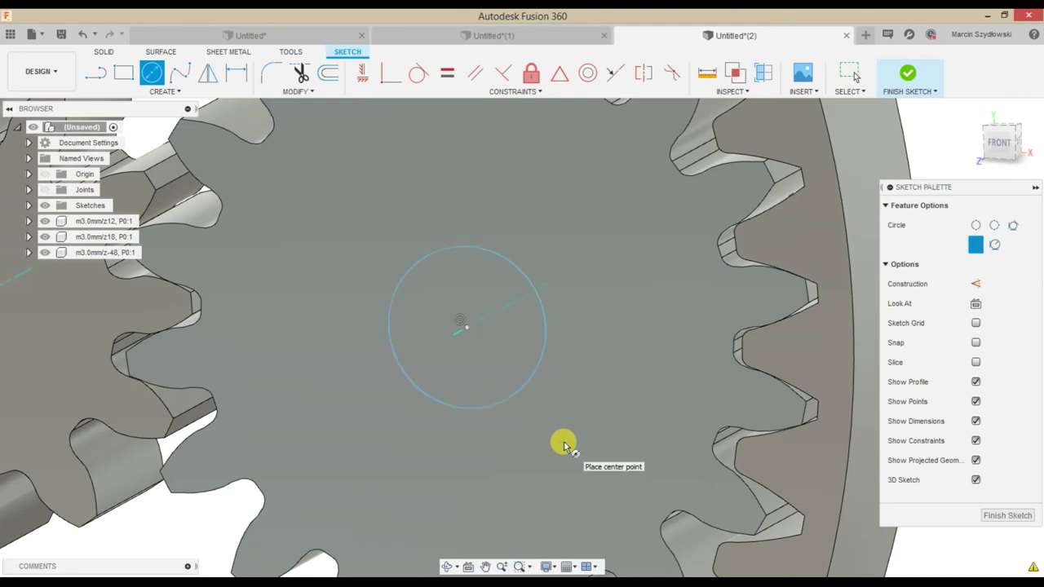
key("Escape")
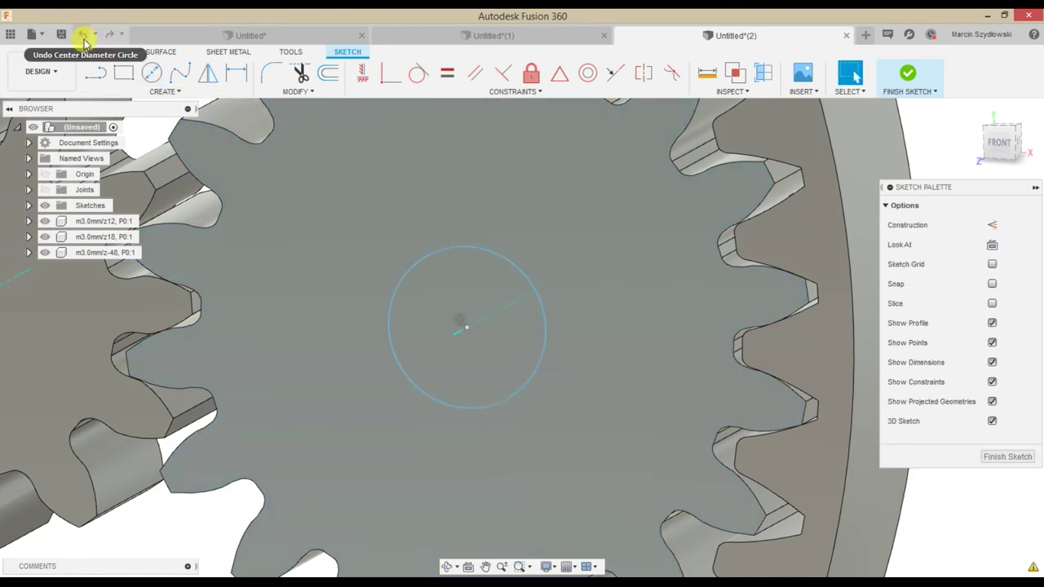
left_click(83, 34)
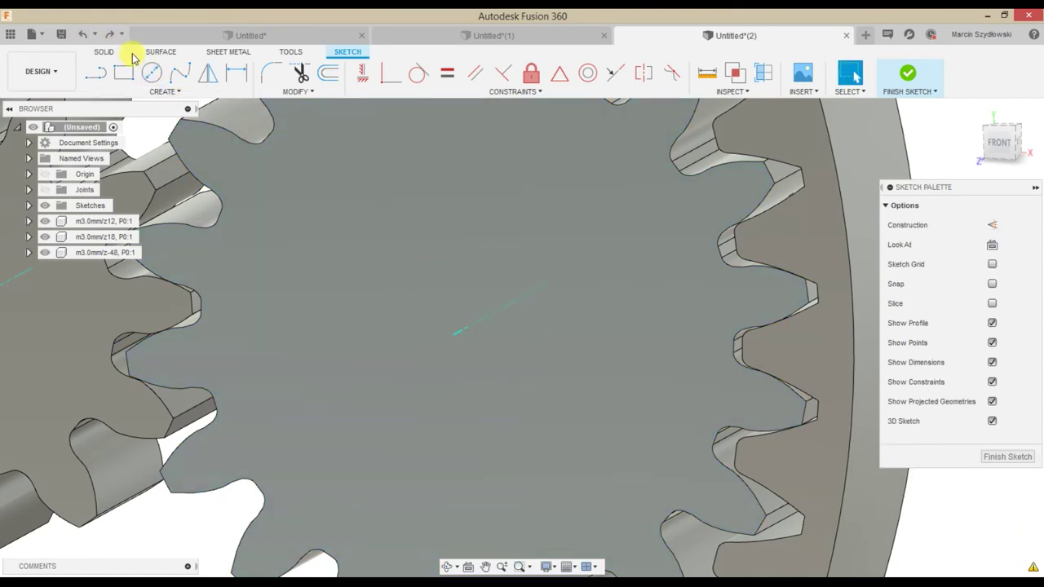
left_click(83, 35)
scroll(411, 297, "down", 5)
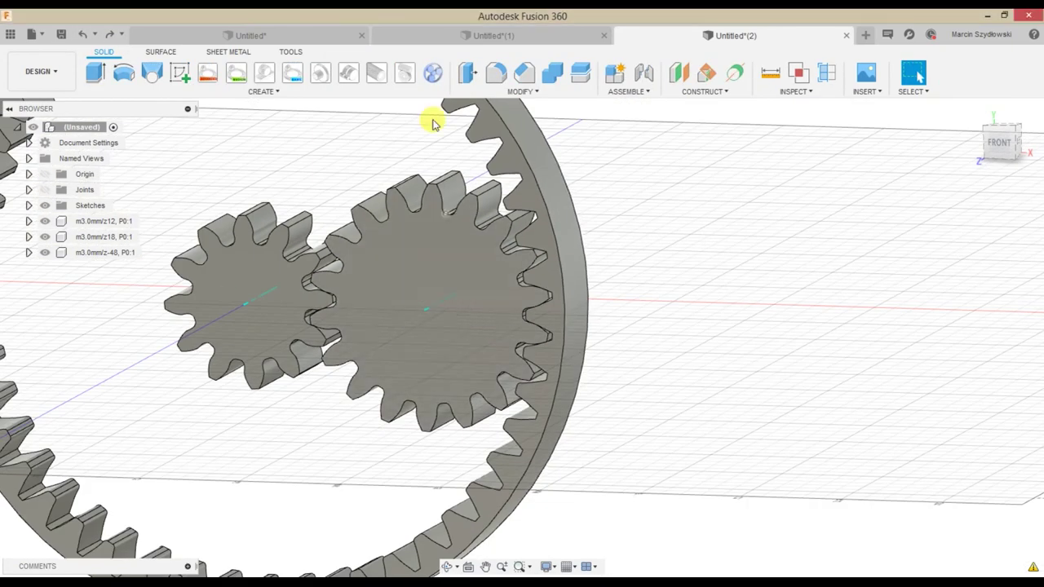
Launch Planetary Gears Maker with a preview, then open Fusion's webdeploy production folder in File Explorer
left_click(433, 71)
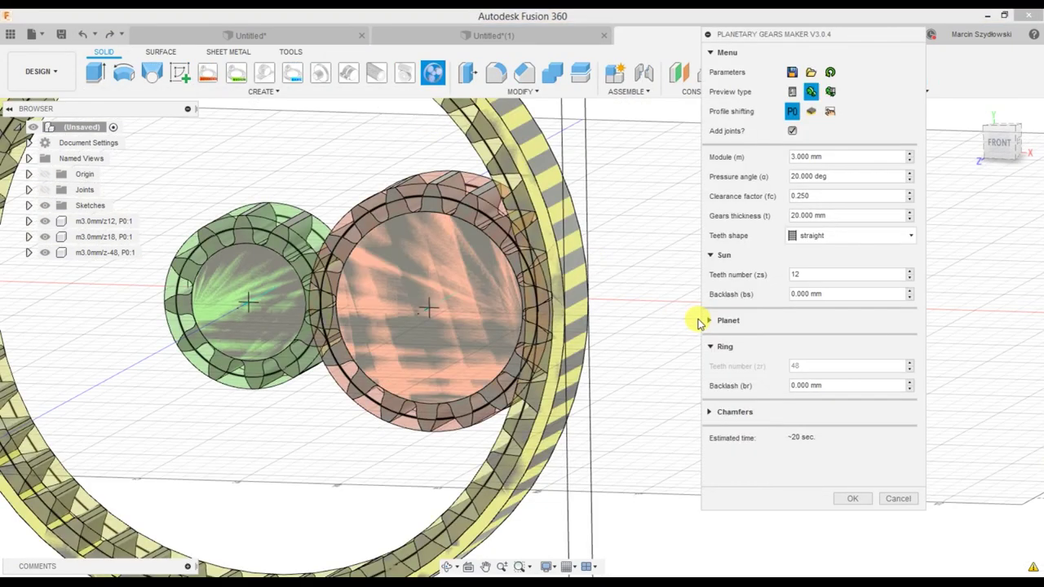
left_click(805, 440)
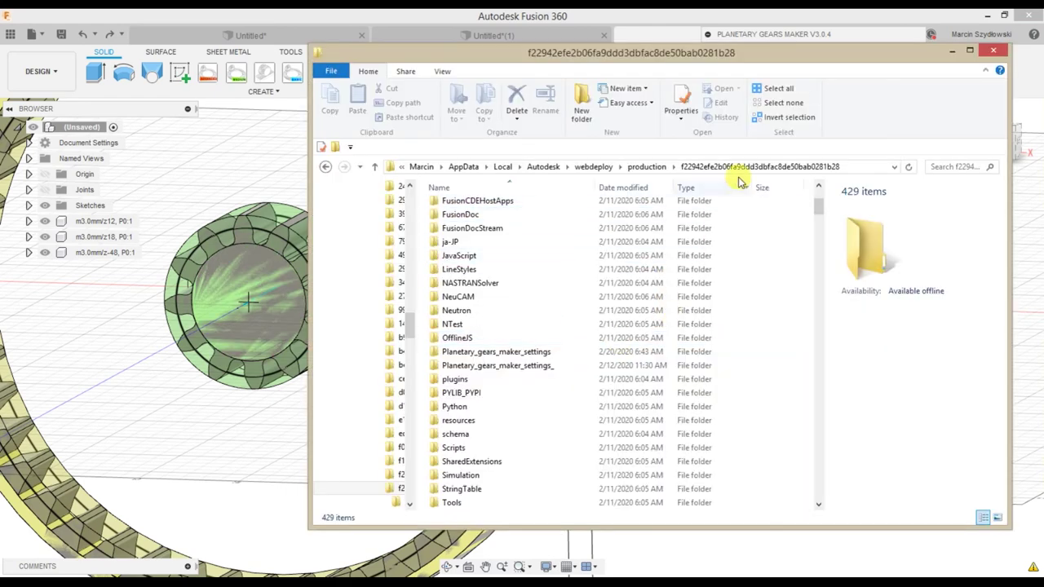
left_click(696, 166)
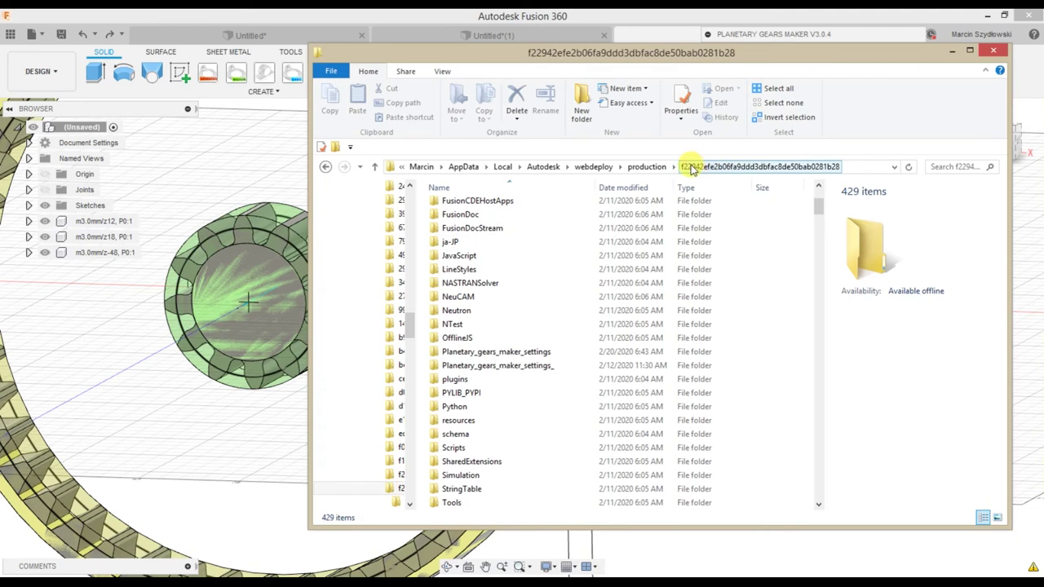
Read Planetary_gears_maker_settings > Statistics > Statistics.json in Notepad, then close it and return to Fusion
left_click(526, 355)
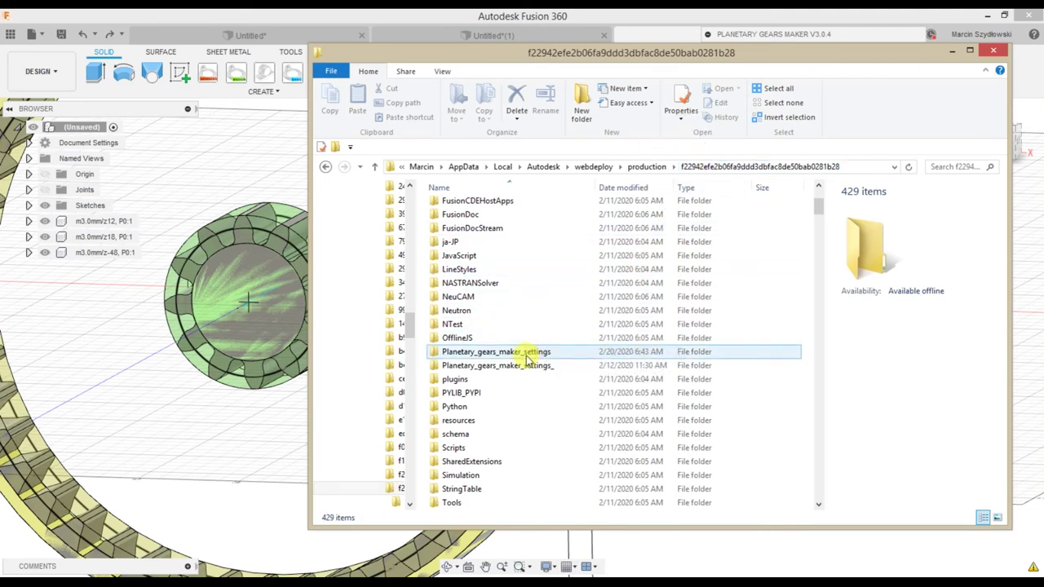
left_click(526, 356)
double_click(527, 357)
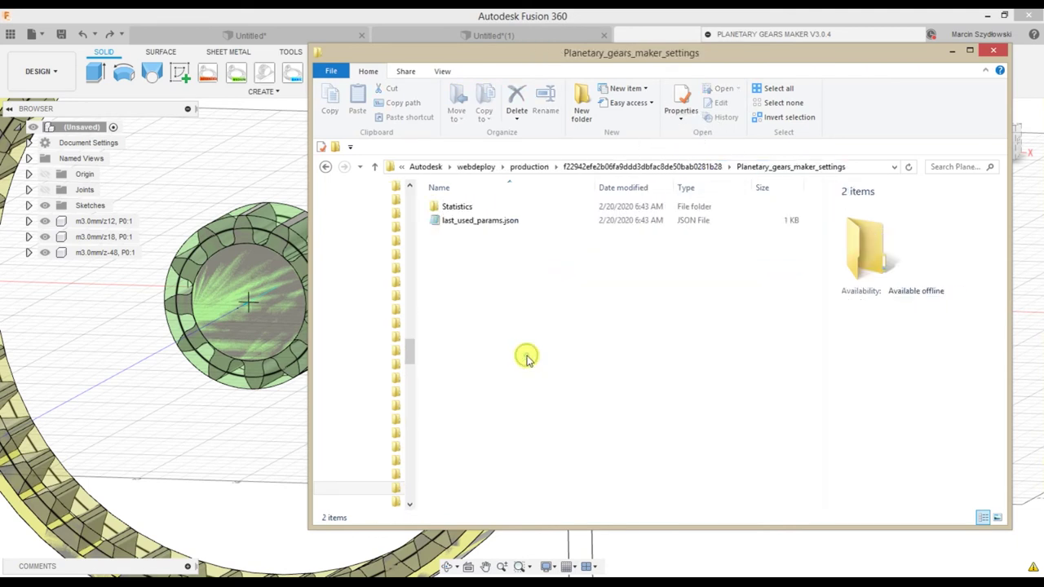
double_click(461, 209)
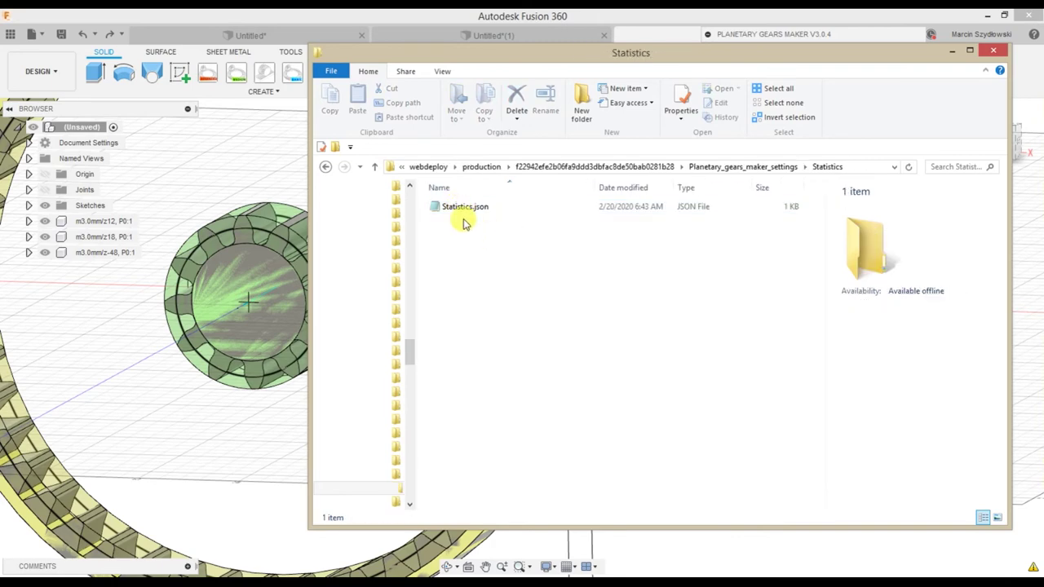
left_click(467, 211)
double_click(468, 211)
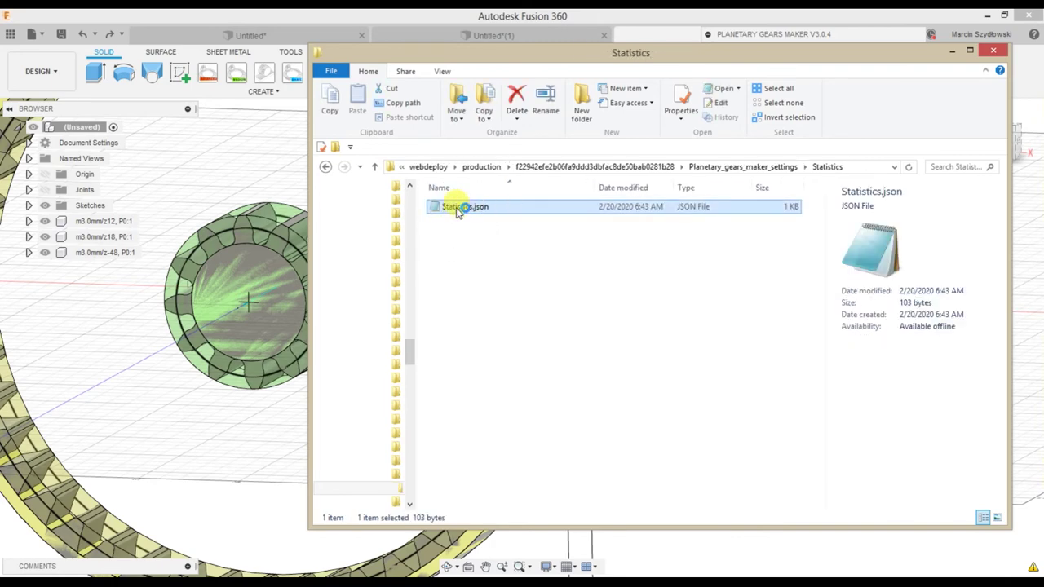
left_click_drag(147, 191, 20, 170)
left_click(149, 209)
left_click(471, 147)
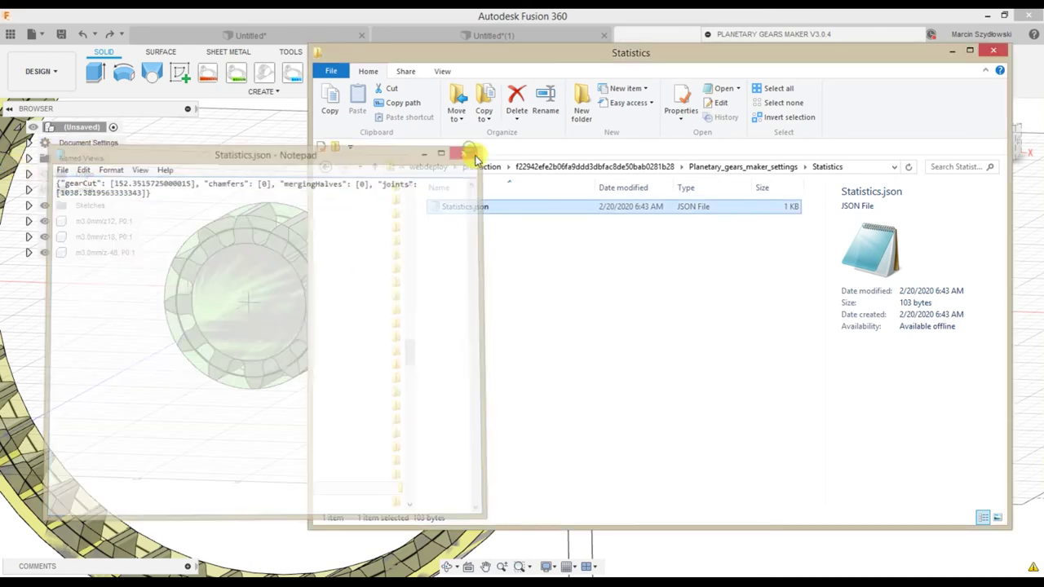
key("alt+Tab")
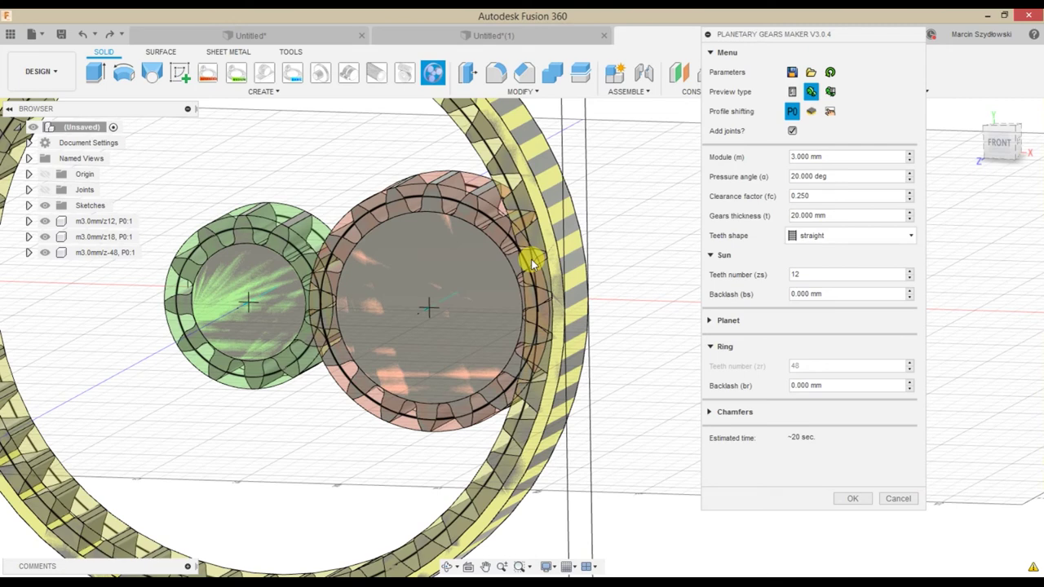
Review sunTeethNumber 14 and ringProfileShiftCoefficientFactor in the old last_used_params file, then open the parameter loader
key("alt+Tab")
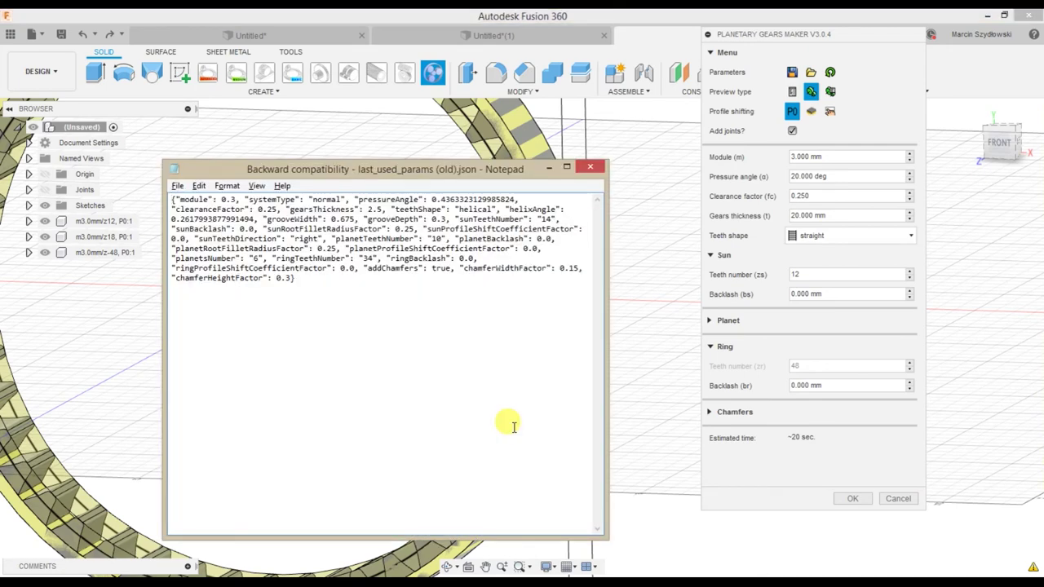
double_click(547, 219)
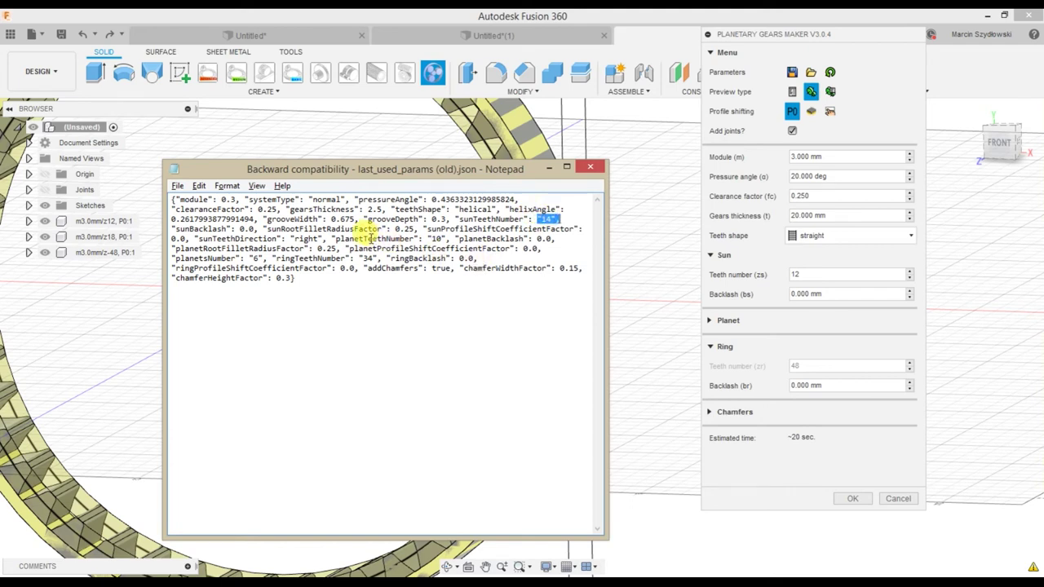
left_click_drag(172, 268, 336, 268)
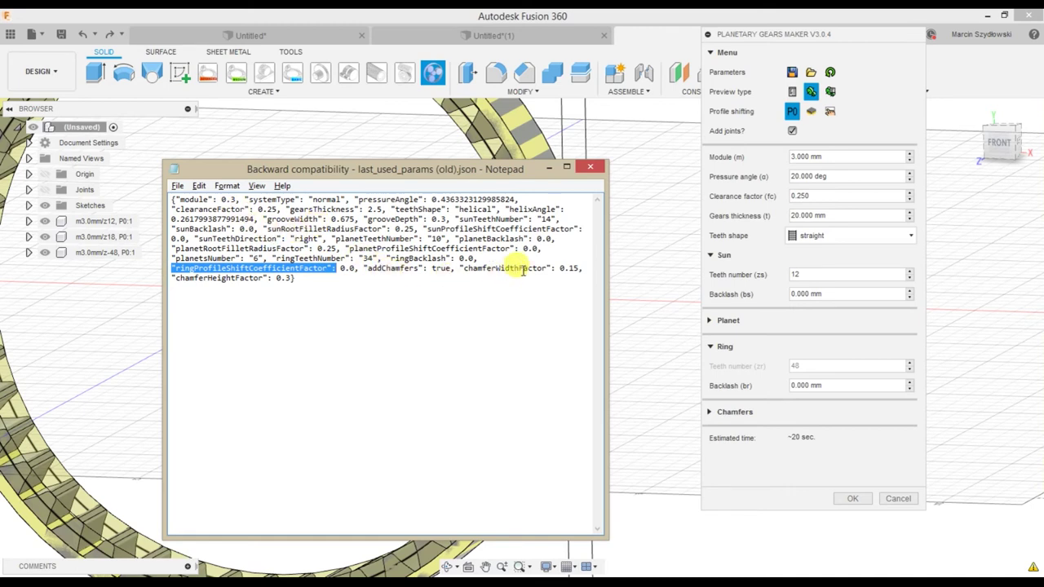
left_click(811, 74)
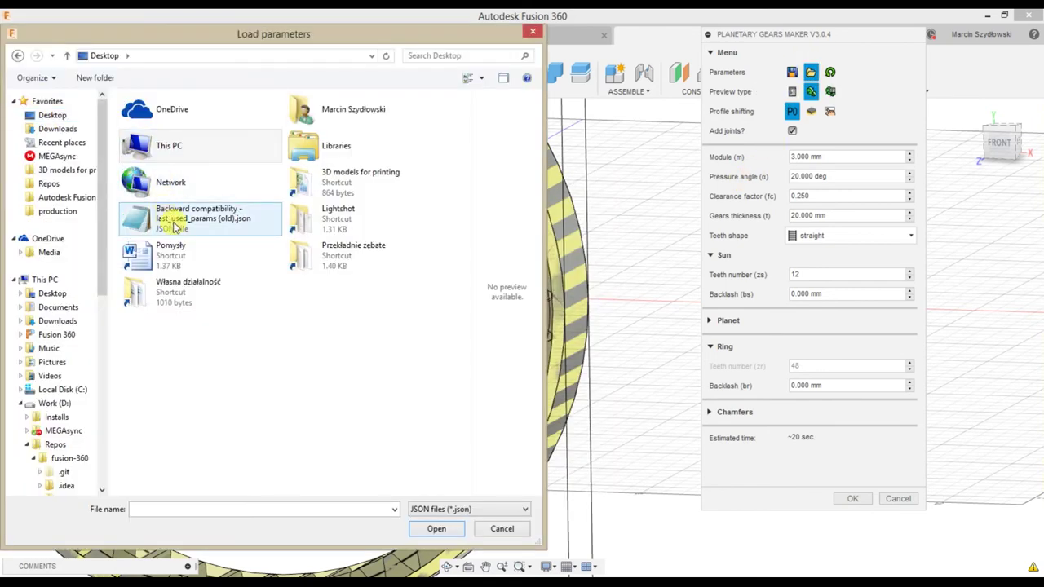
Load 'Backward compatibility - last_used_params (old).json' from the Desktop
double_click(174, 227)
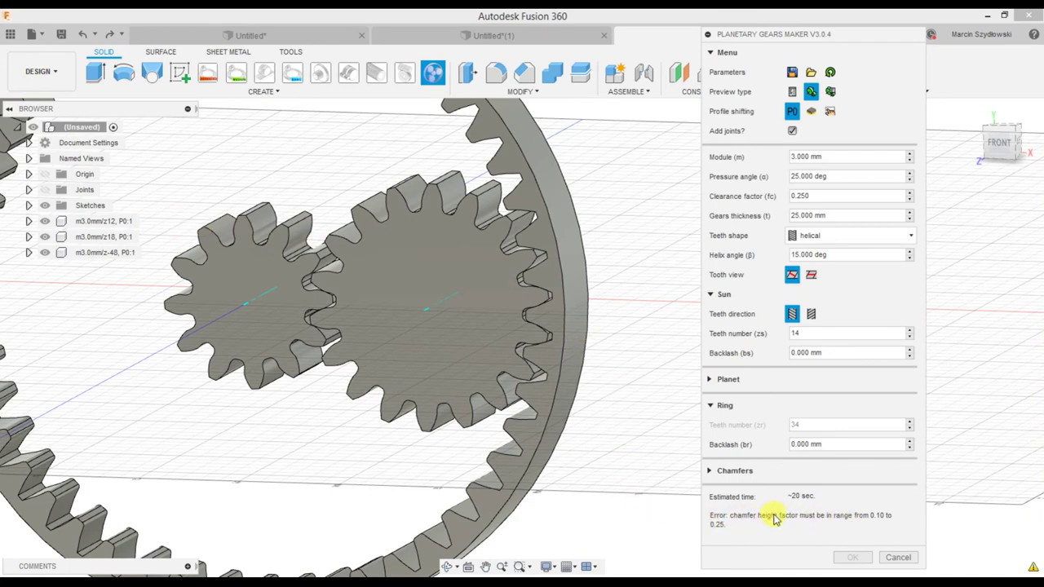
Change the chamfer height factor from 0.300 to 0.2500, then orbit and zoom the six-planet preview
left_click(711, 473)
left_click(911, 534)
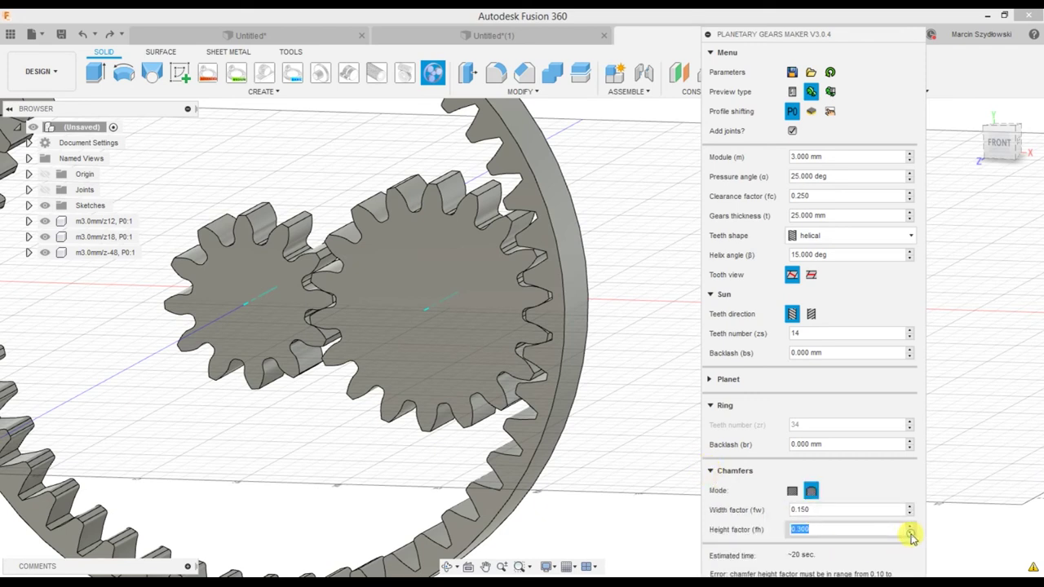
left_click(908, 532)
double_click(799, 528)
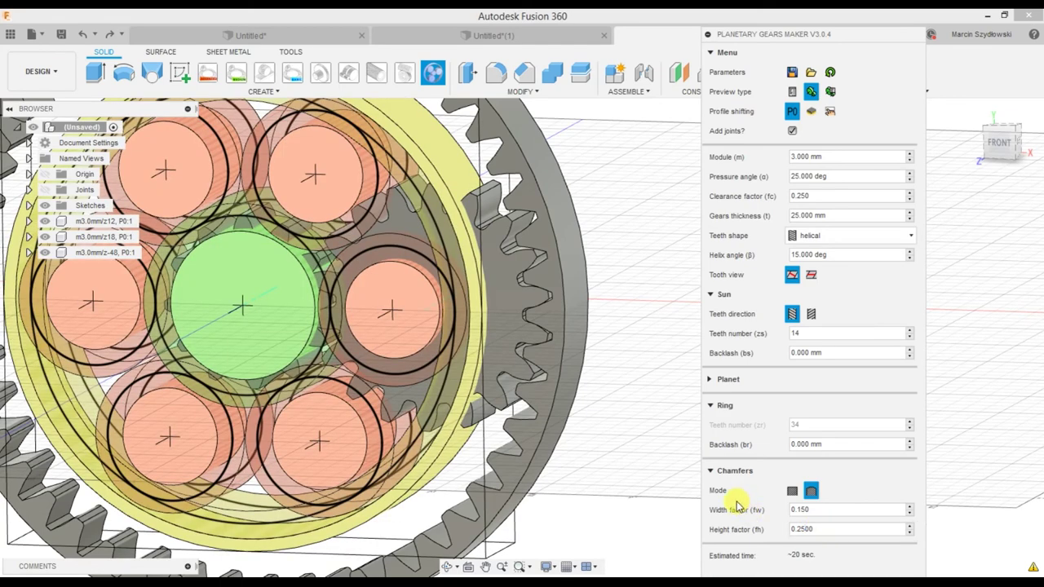
left_click(711, 472)
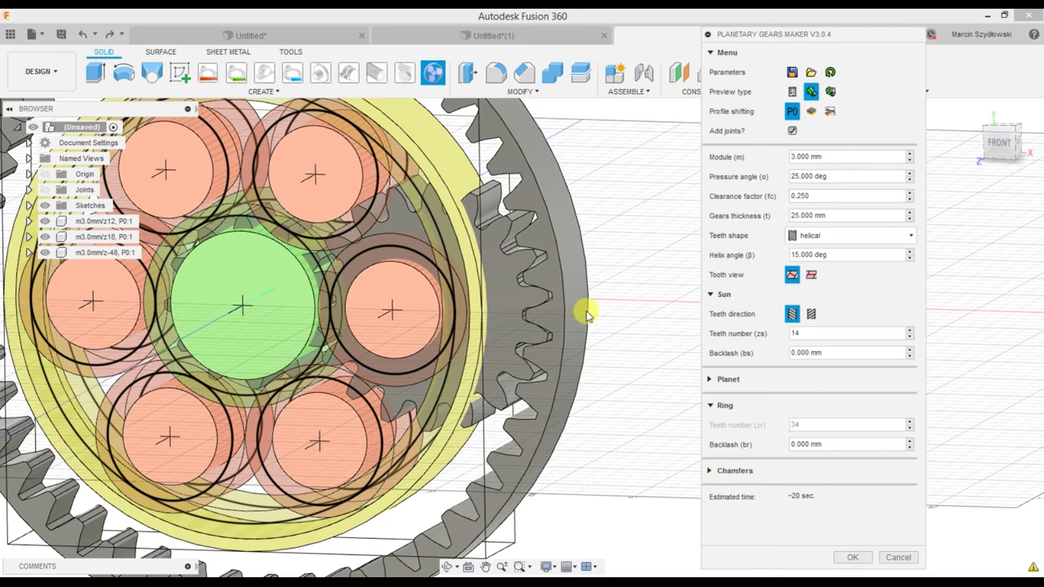
middle_click_drag(590, 310, 599, 333, "shift")
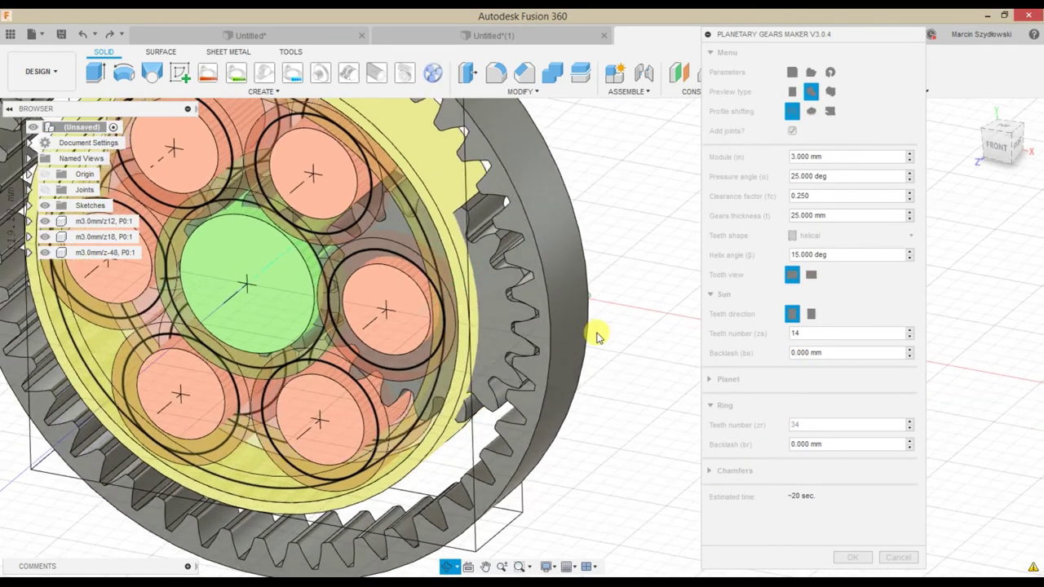
scroll(592, 337, "down", 5)
middle_click_drag(614, 325, 598, 346)
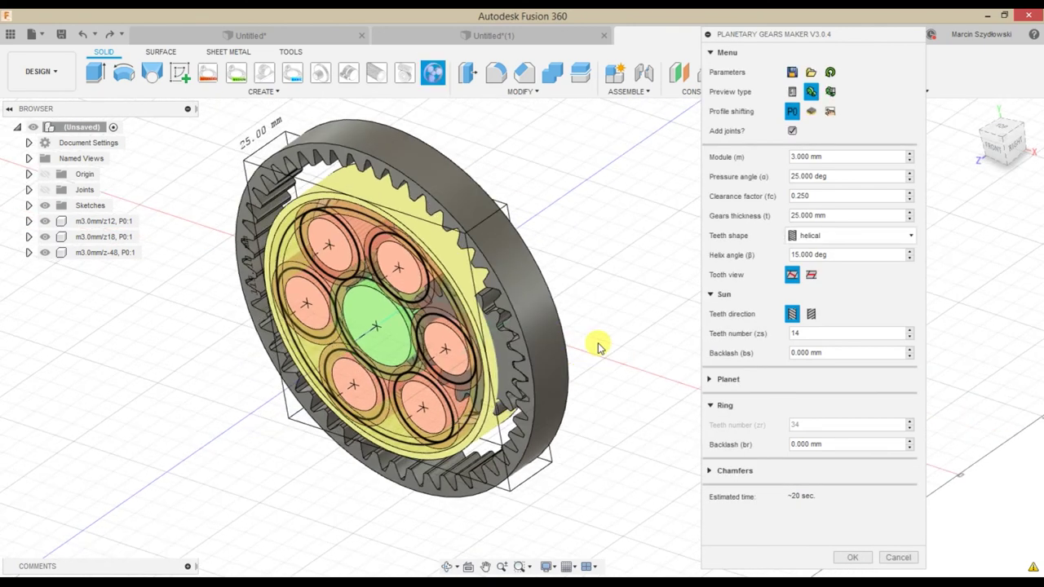
Build the 14-tooth sun, six 10-tooth helical planets and 34-tooth ring from the loaded settings
left_click(854, 558)
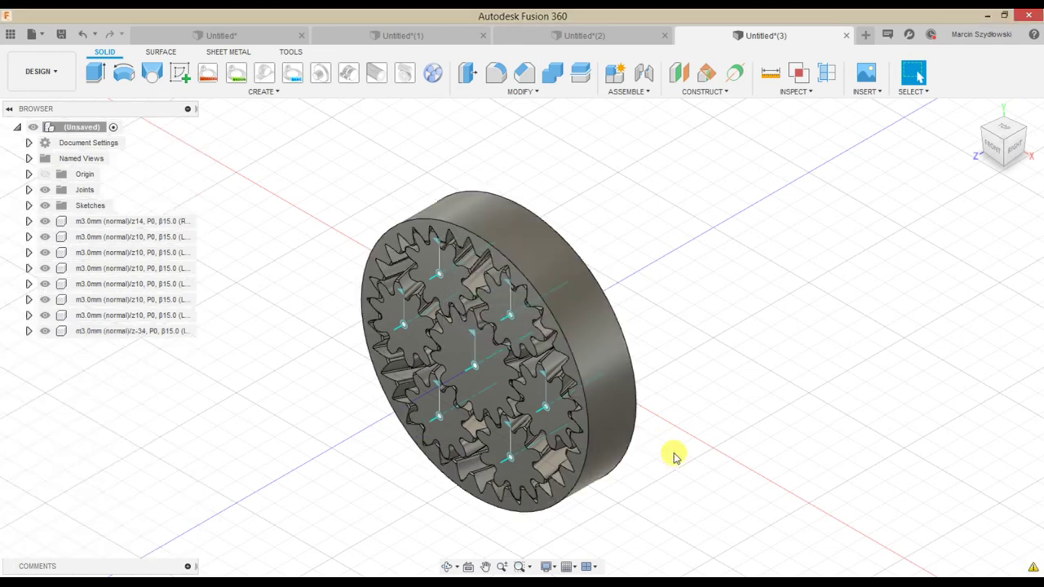
left_click(992, 147)
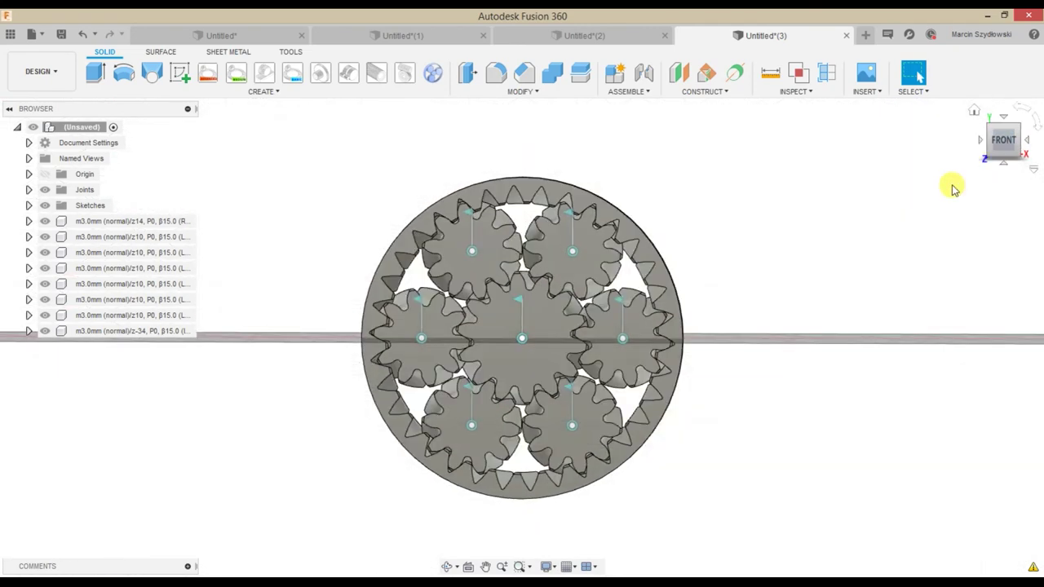
scroll(658, 456, "up", 3)
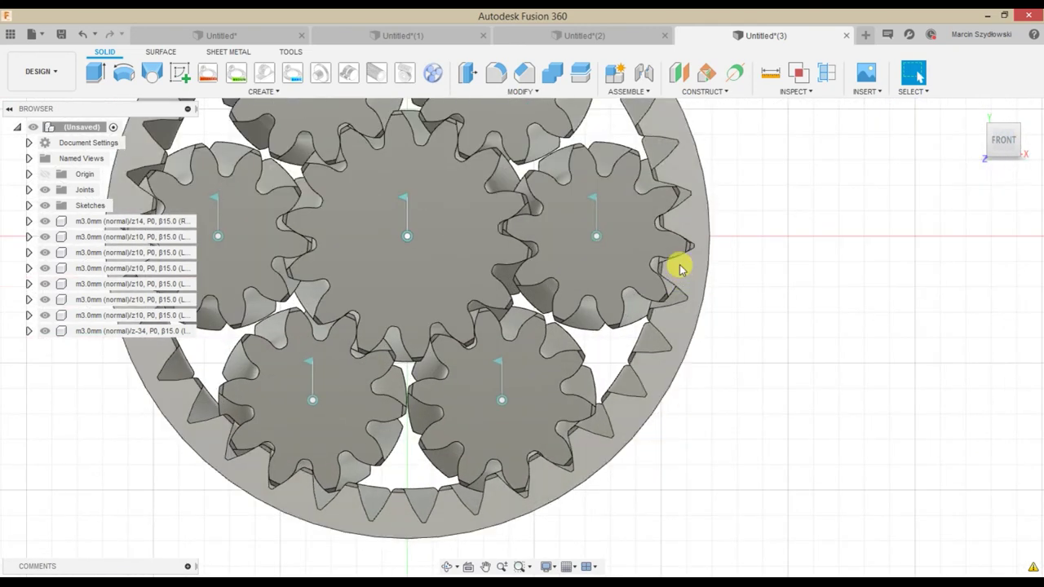
scroll(682, 269, "up", 4)
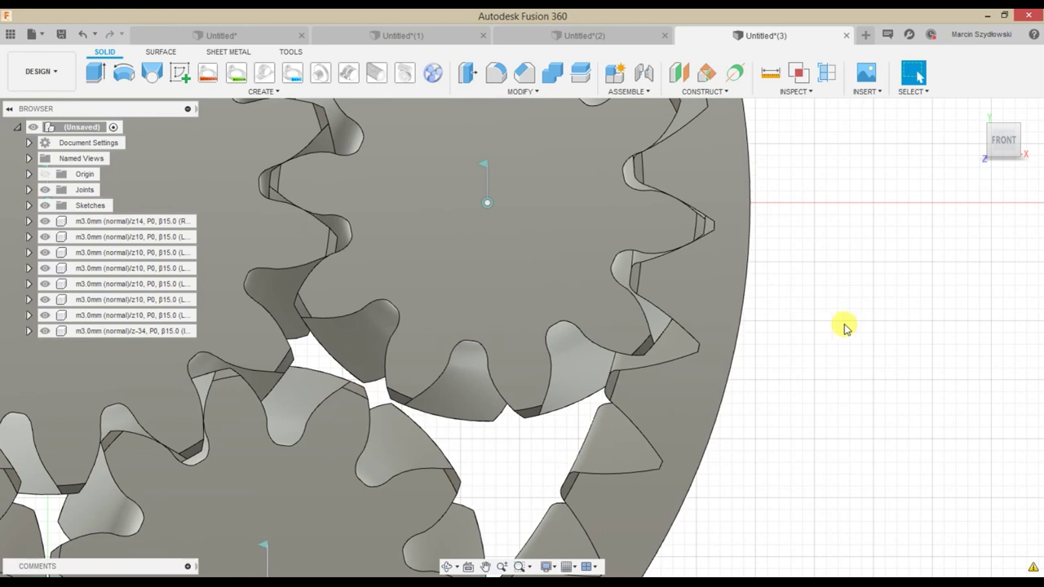
scroll(783, 336, "down", 5)
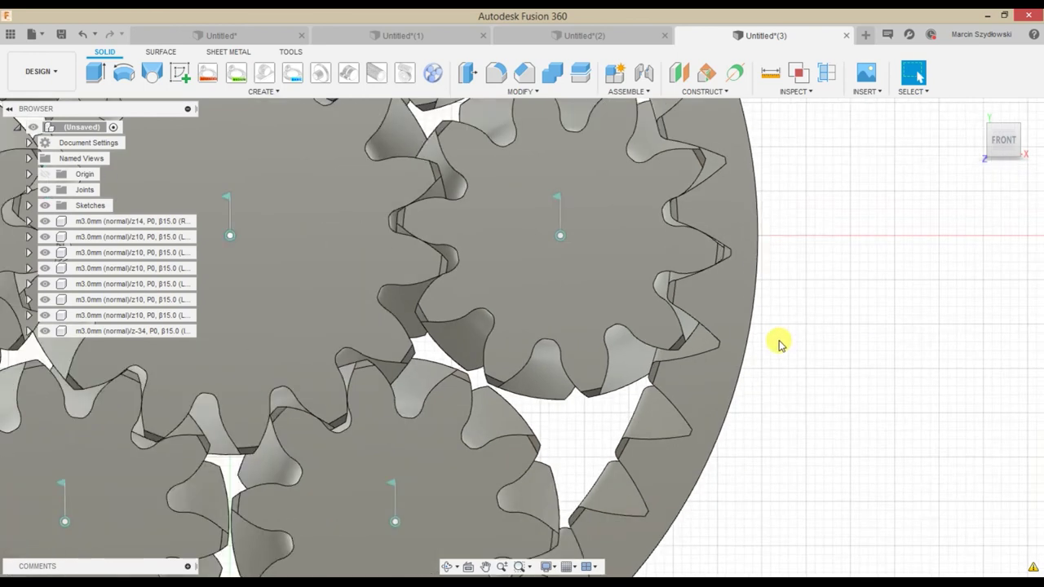